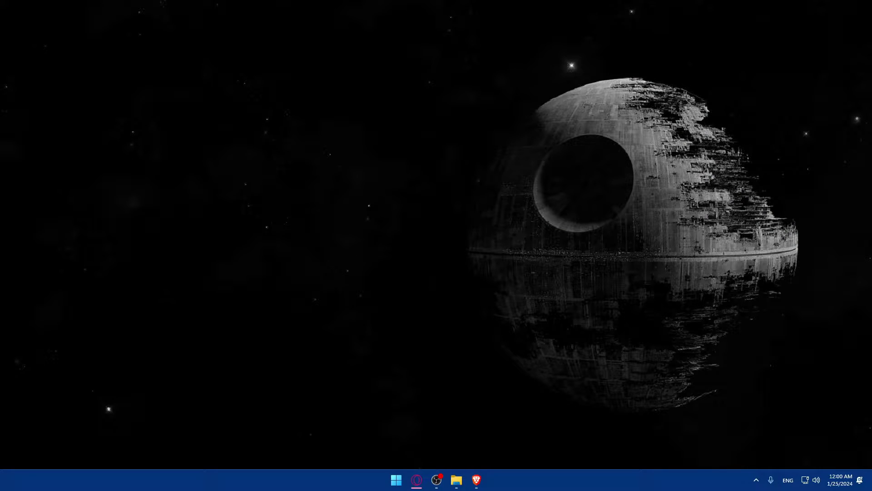
Open Brave and go to squarespace.com
left_click(477, 480)
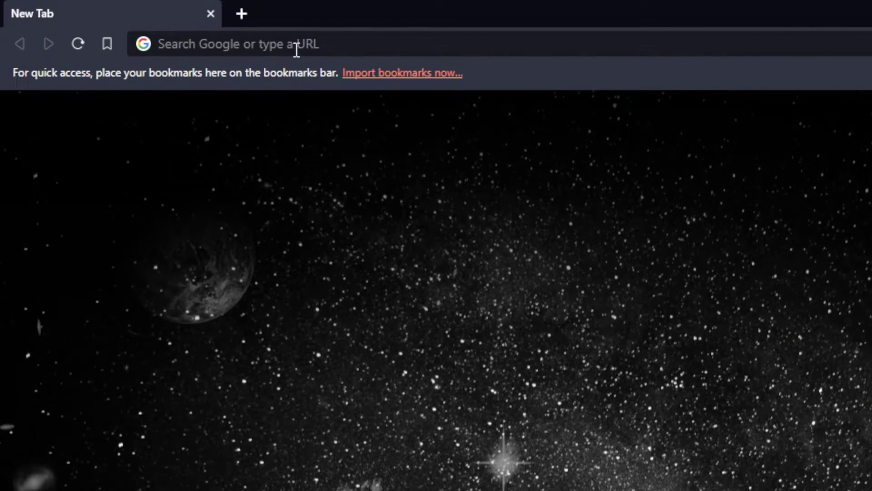
left_click(143, 20)
type("squarespc")
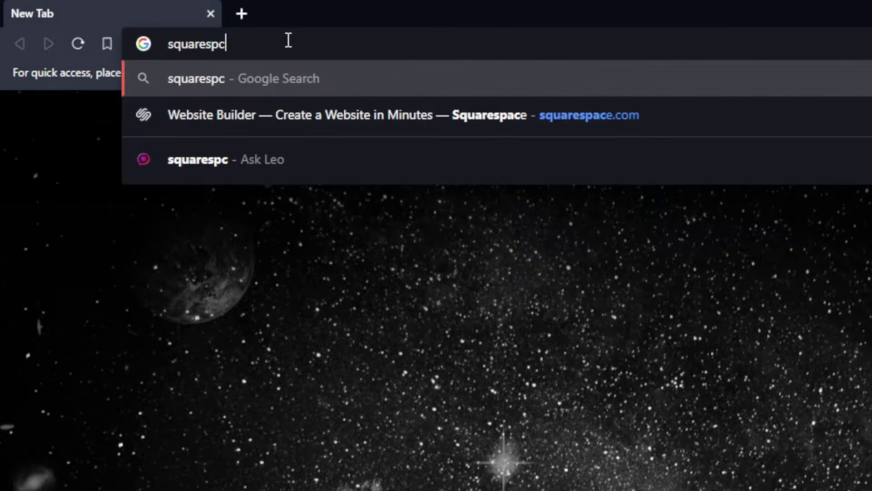
key("BackSpace")
type("ace.cpm,")
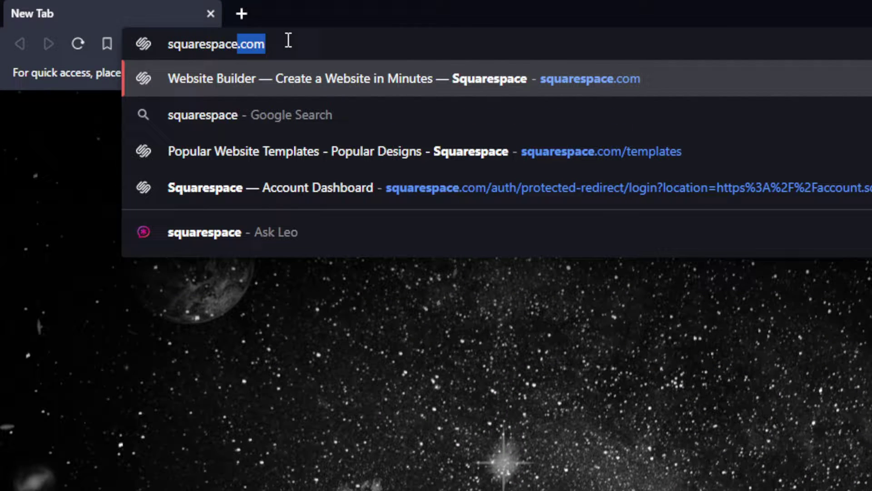
key("BackSpace")
key("BackSpace")
key("BackSpace")
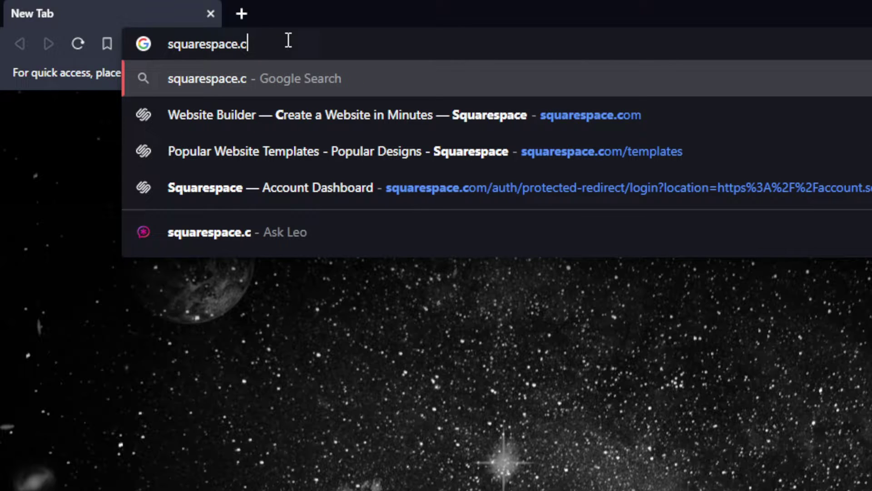
type("om")
key("Return")
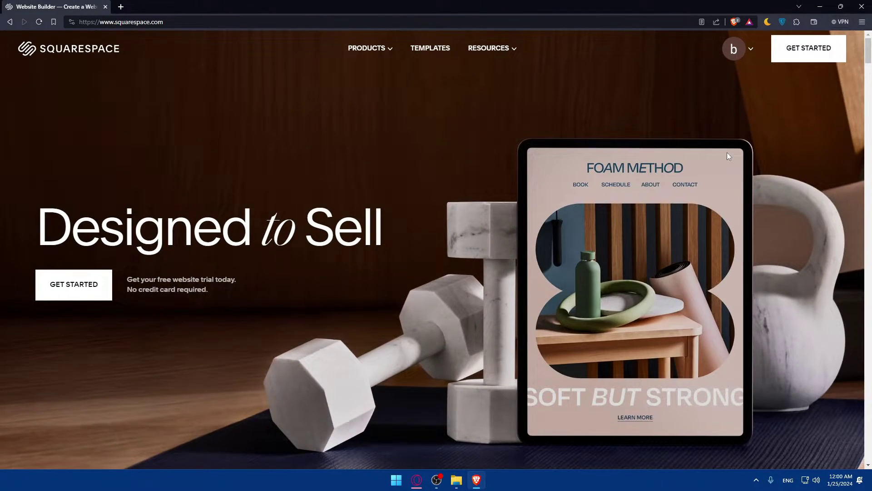
Expand the FAQ answers on subscriptions, suitability, building a site, custom domains and selling online
left_click_drag(864, 60, 869, 420)
left_click(676, 198)
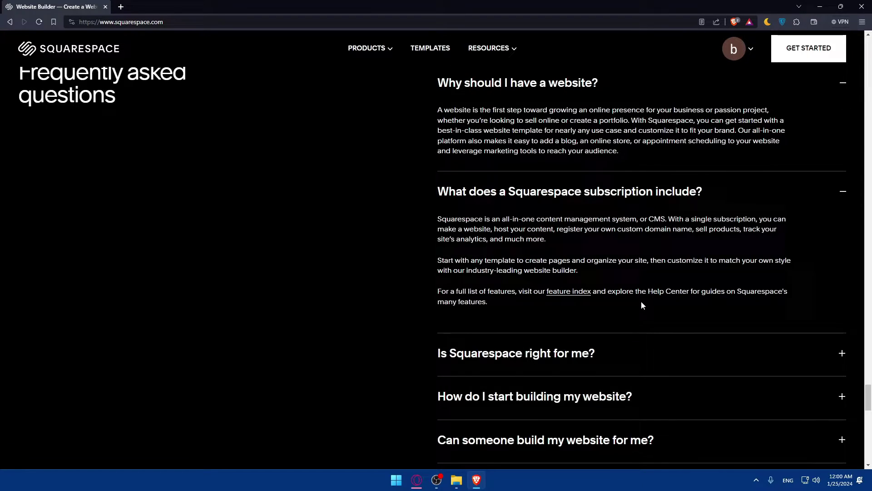
scroll(643, 286, "down", 2)
left_click(643, 285)
scroll(658, 298, "down", 3)
left_click(653, 318)
scroll(658, 305, "down", 3)
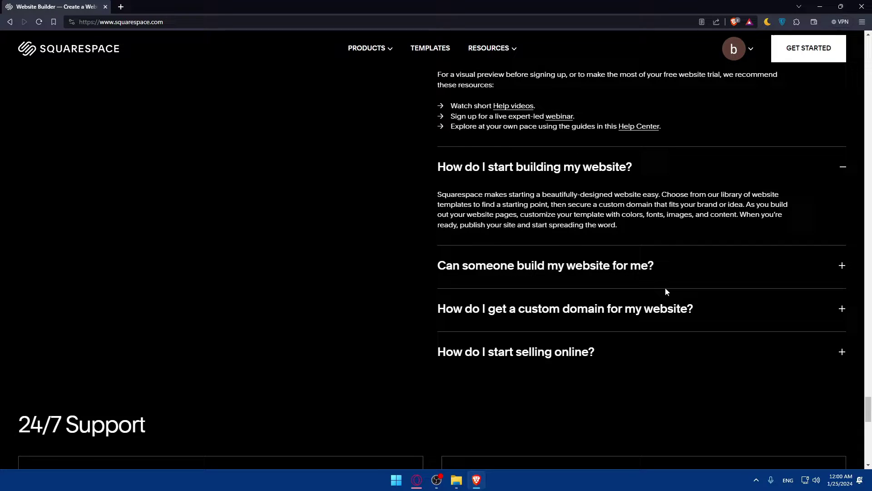
left_click(664, 272)
left_click(668, 343)
scroll(654, 309, "down", 3)
left_click(663, 288)
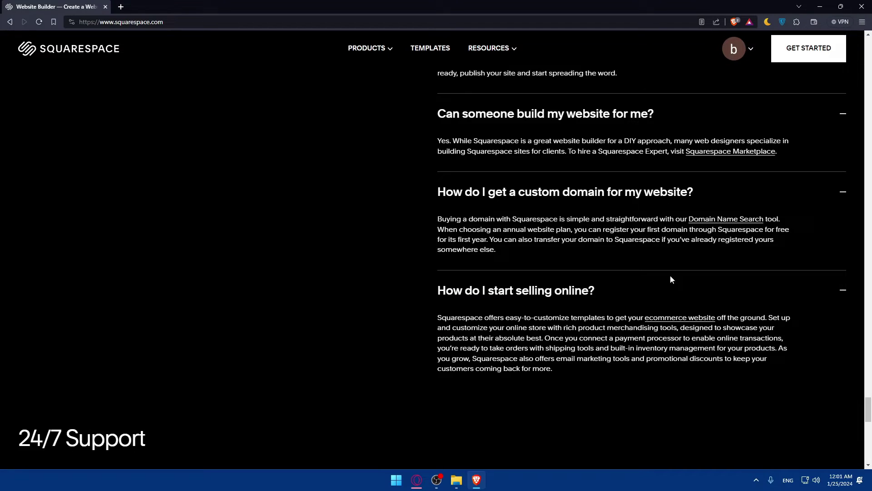
Expand the How to sell online and How to start a blog steps, then open the Account Dashboard
scroll(519, 242, "up", 3)
scroll(519, 242, "up", 15)
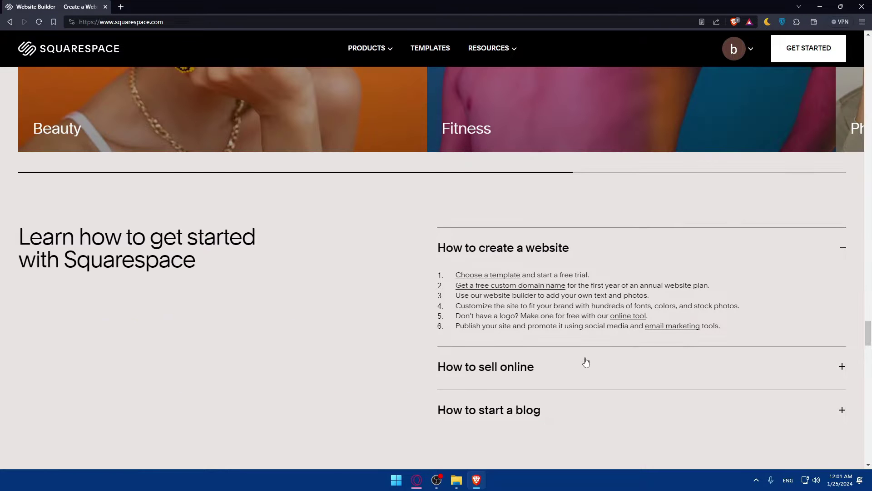
left_click(586, 362)
scroll(572, 386, "down", 2)
left_click(561, 405)
scroll(561, 363, "down", 2)
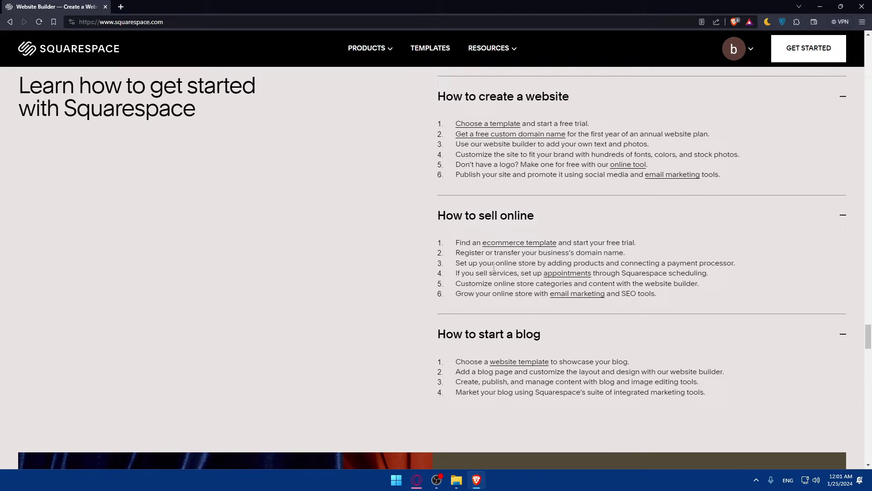
left_click(736, 55)
left_click(707, 119)
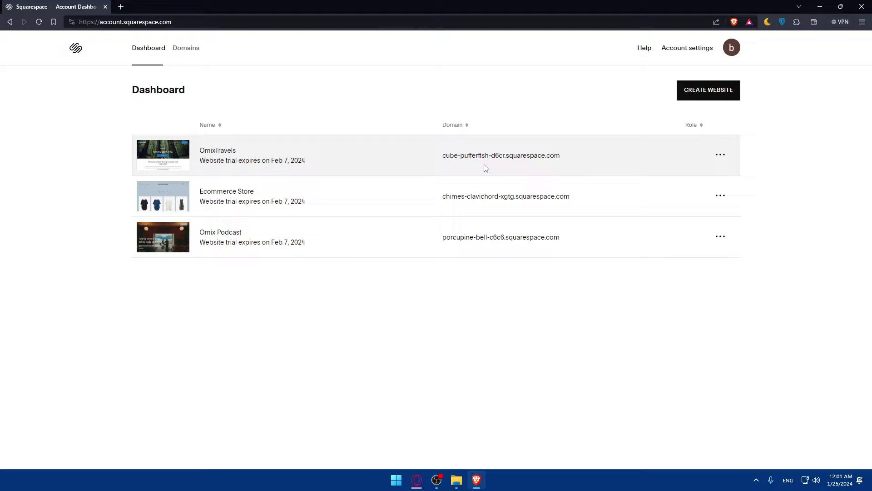
Open the OmixTravels site from the Account Dashboard in the site editor
left_click(731, 50)
left_click(100, 178)
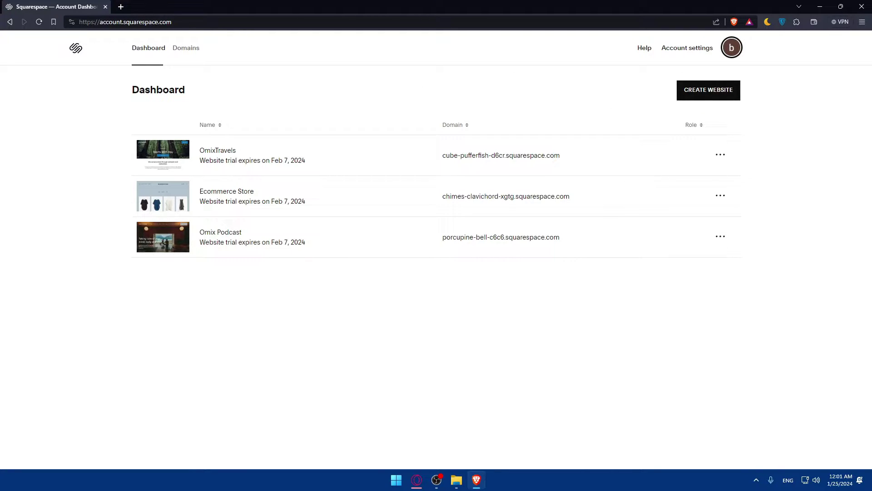
left_click(717, 99)
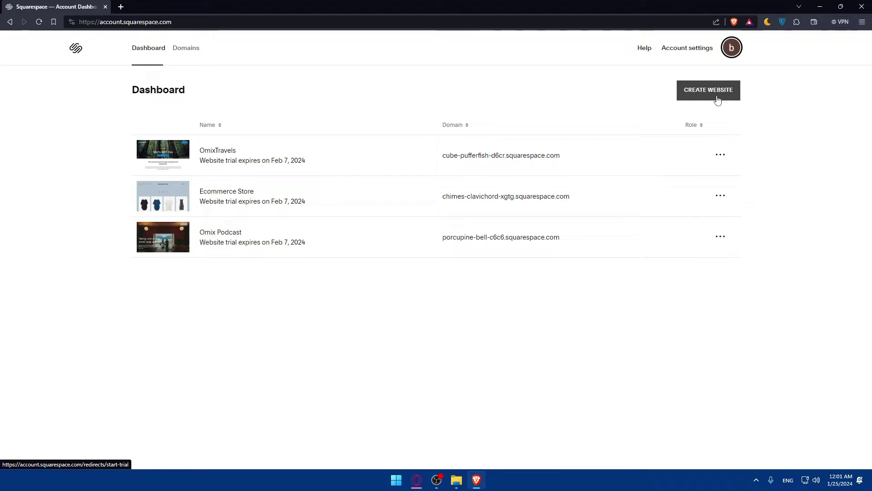
left_click(207, 155)
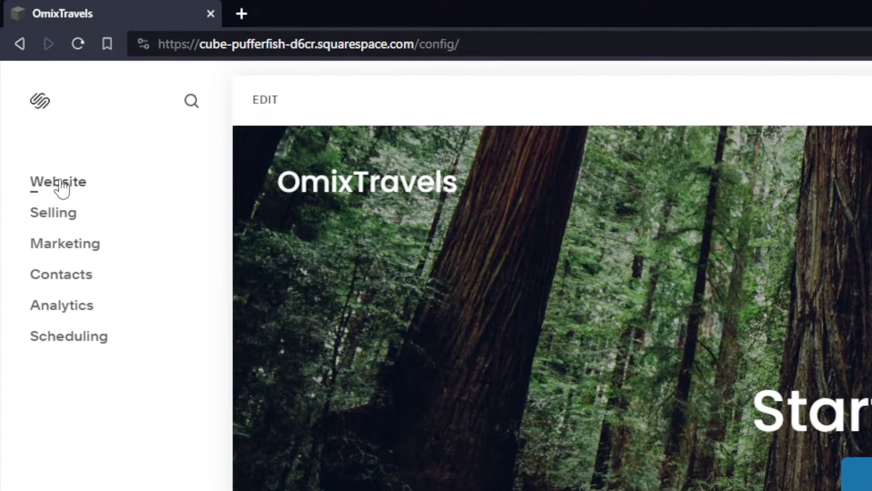
Delete the Landing page and the My Instagram link from the site's Pages list
left_click(61, 186)
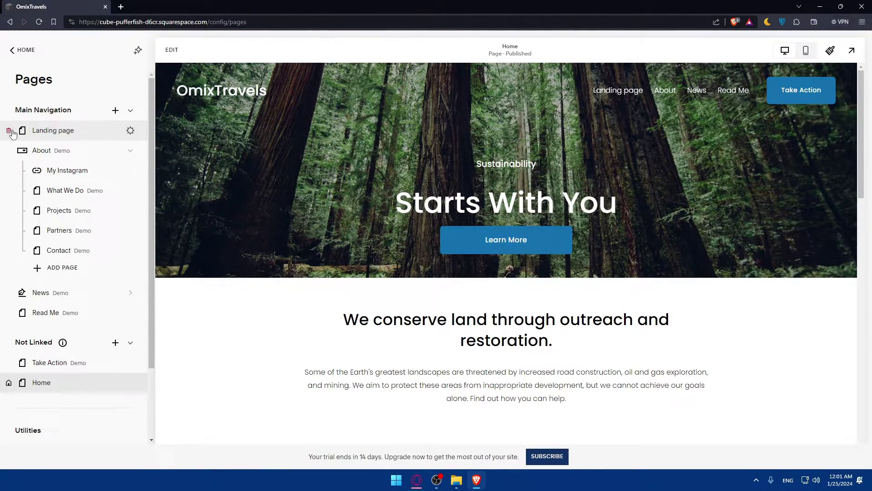
left_click(10, 132)
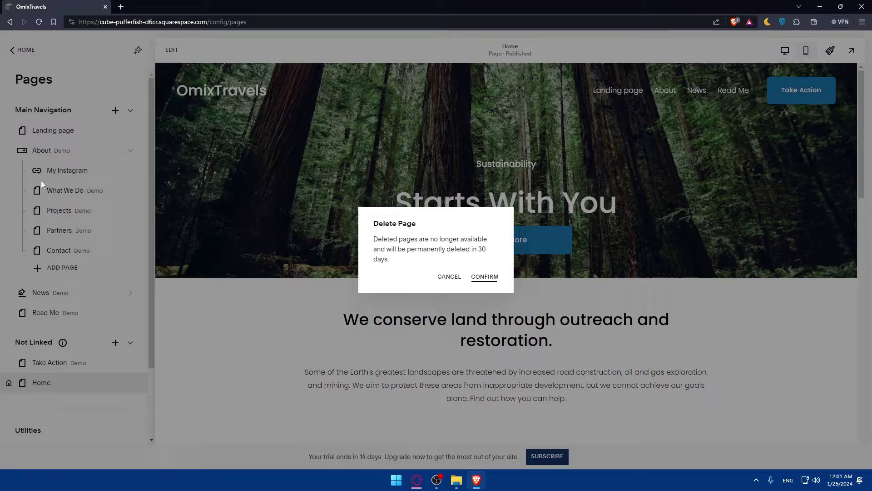
left_click(485, 276)
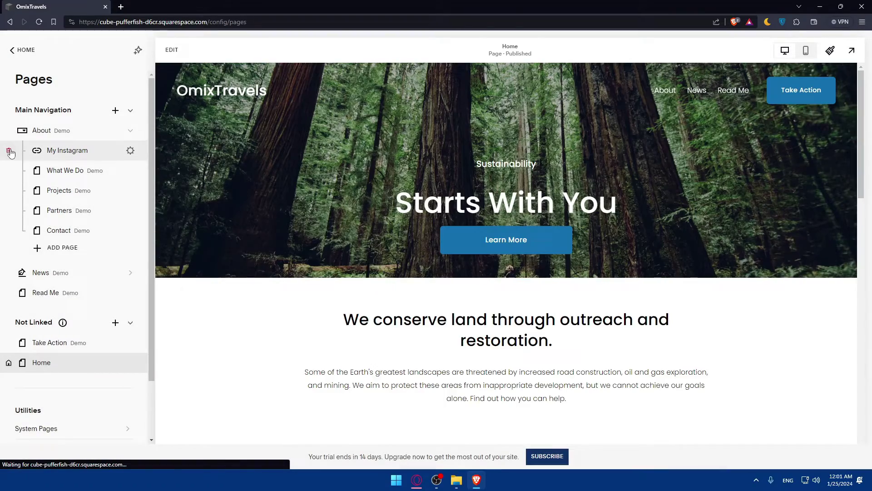
left_click(10, 150)
left_click(485, 273)
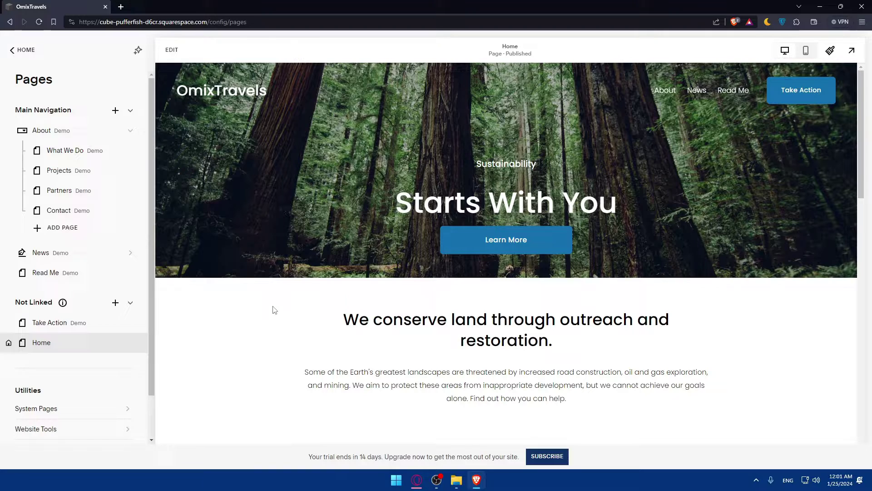
Begin adding a Link to Main Navigation, discard it, and reopen the new-page options
left_click(114, 112)
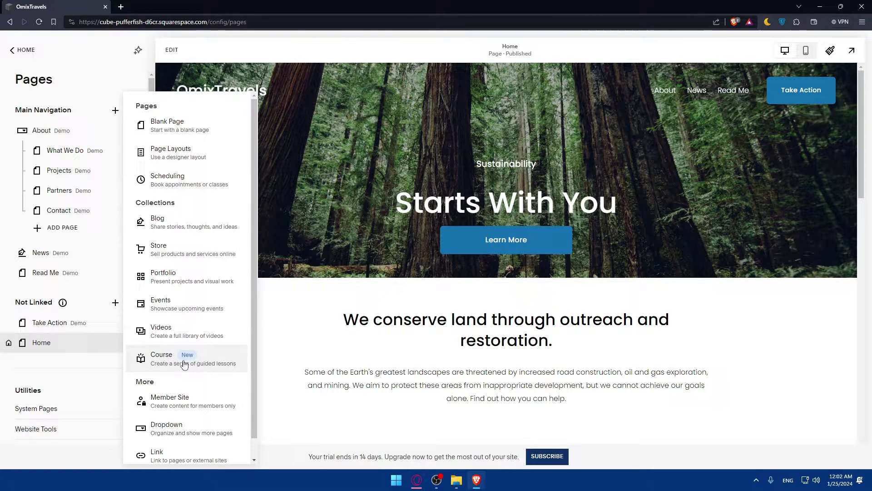
scroll(182, 362, "down", 1)
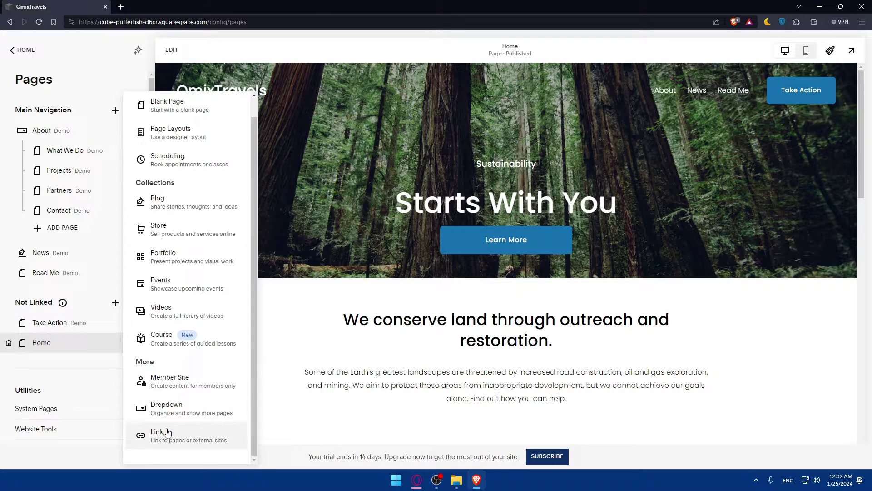
scroll(200, 430, "up", 1)
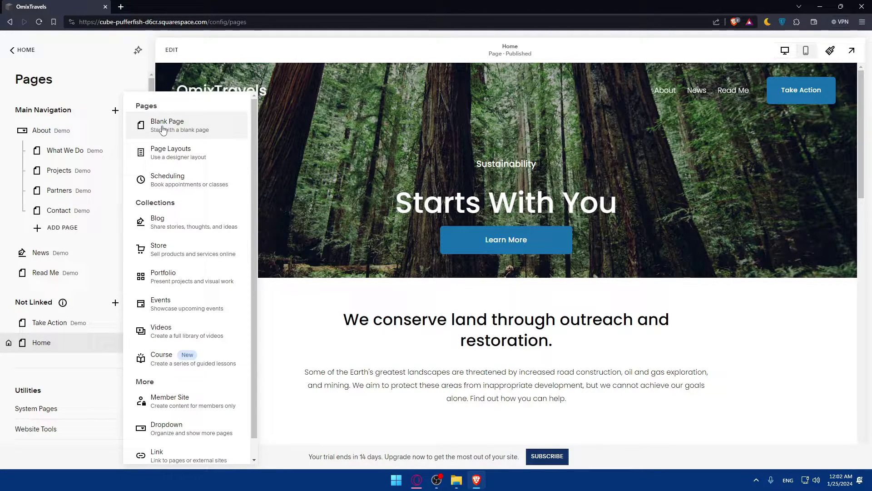
scroll(163, 131, "down", 1)
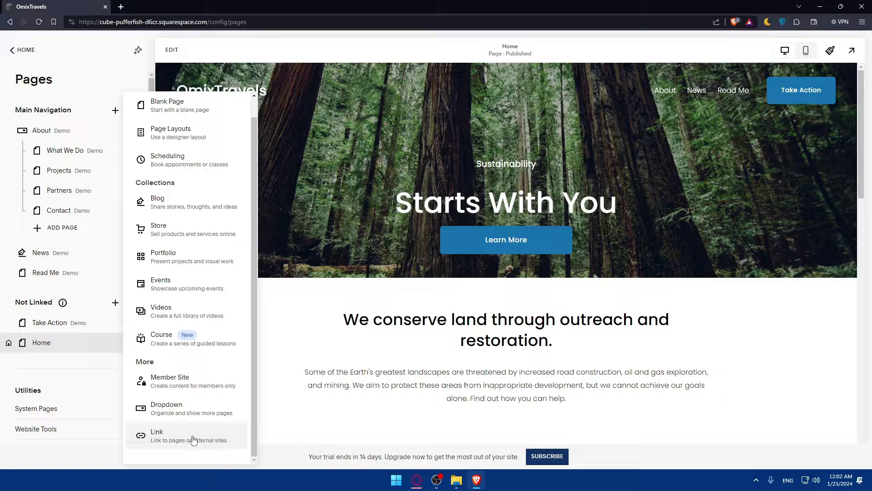
left_click(176, 444)
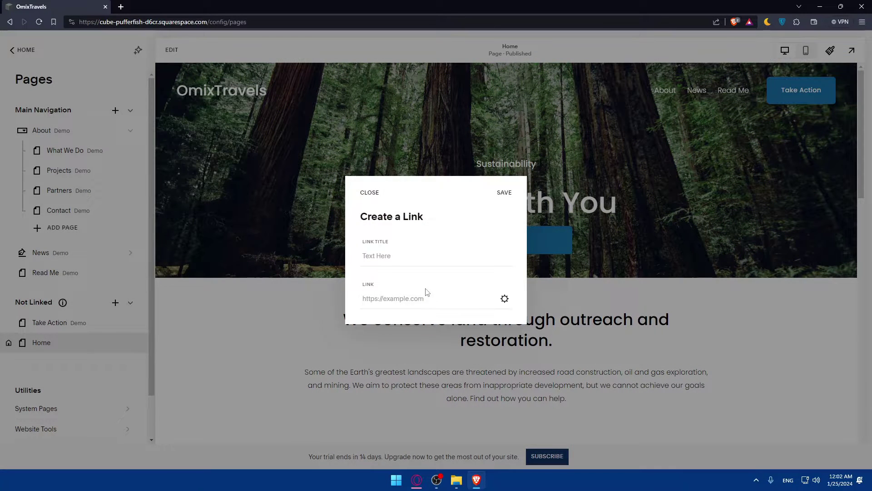
left_click(415, 300)
left_click(394, 257)
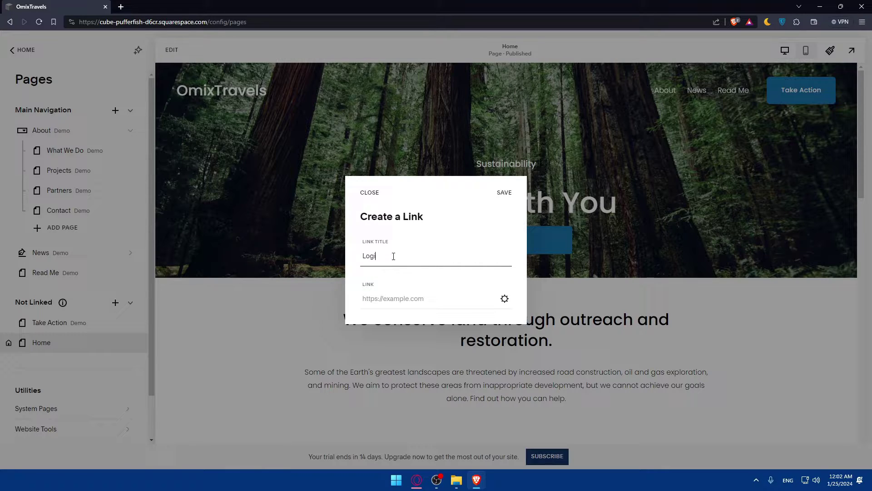
key("ctrl+a")
left_click(372, 194)
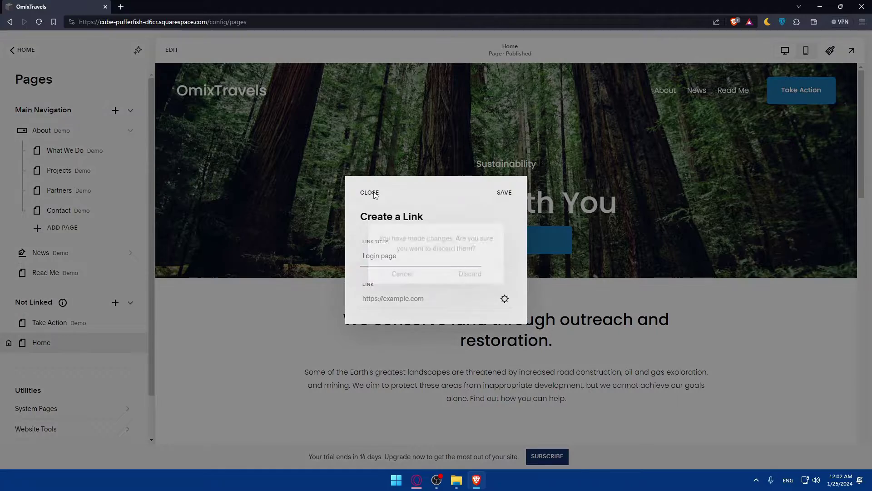
left_click(470, 270)
left_click(115, 111)
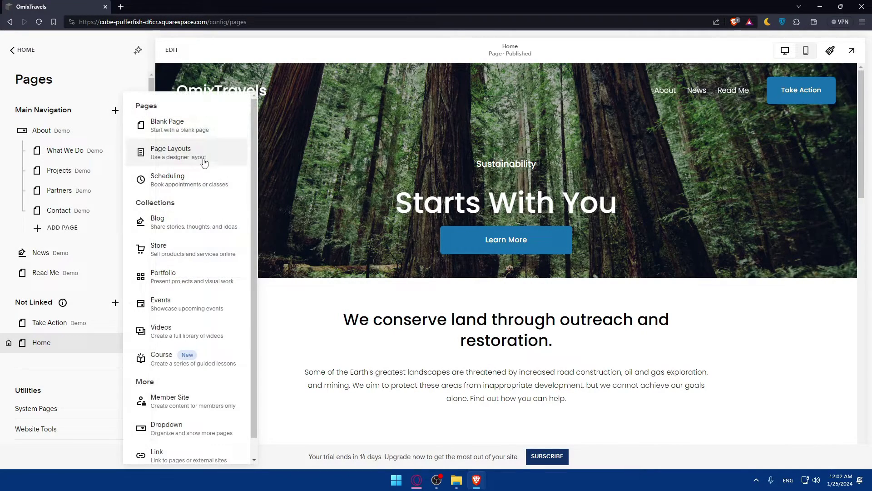
Add a Blank Page to Main Navigation named 'Login Page'
left_click(182, 125)
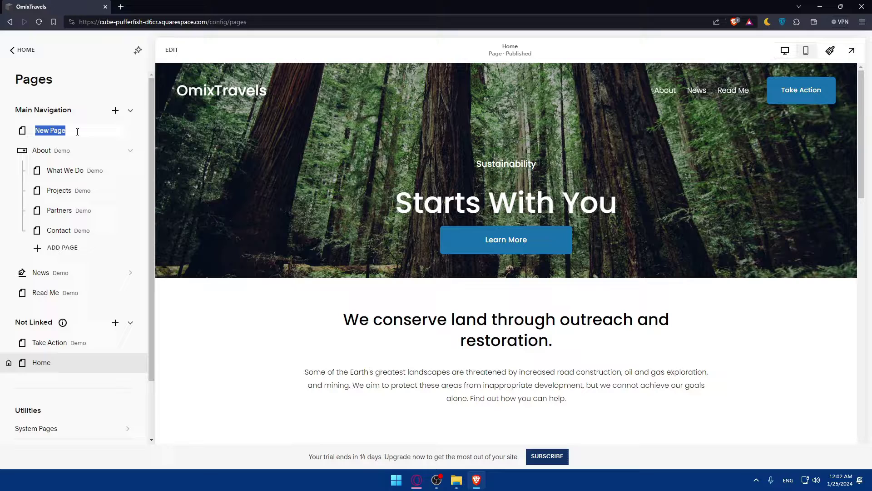
type("Log")
key("Return")
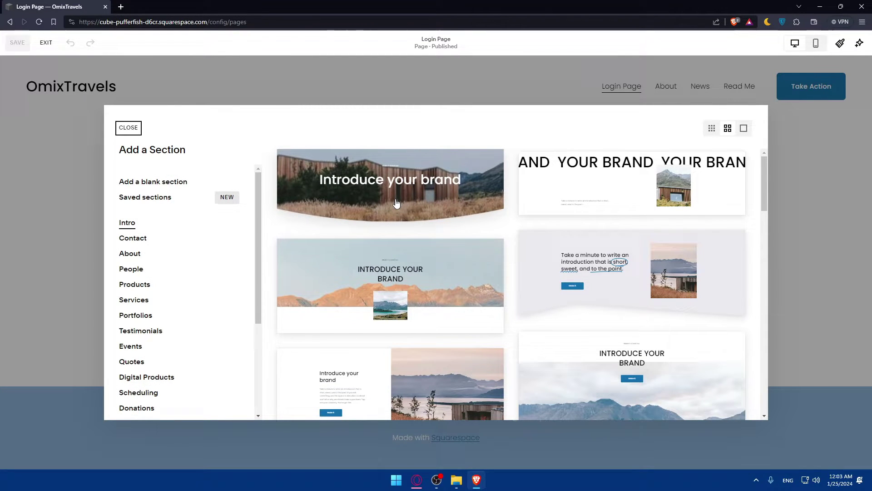
Add a blank section to the Login Page
scroll(202, 218, "down", 3)
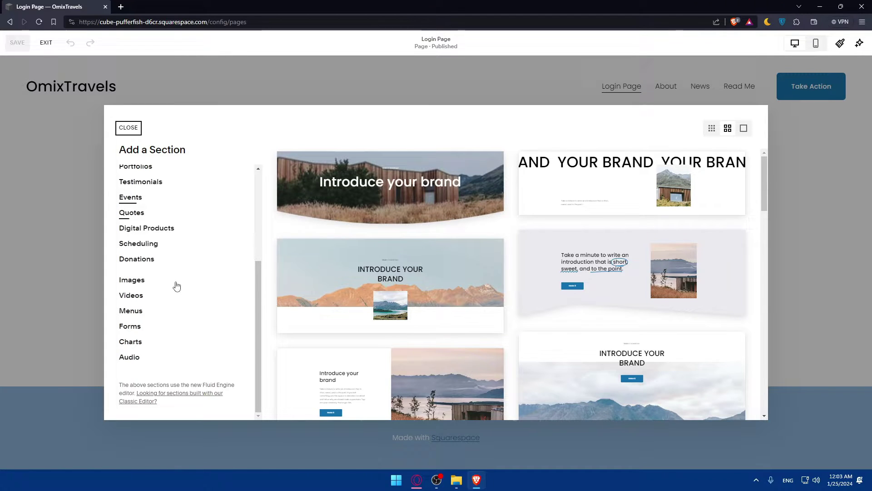
scroll(176, 284, "up", 5)
scroll(168, 229, "down", 5)
scroll(489, 263, "down", 5)
scroll(490, 263, "down", 3)
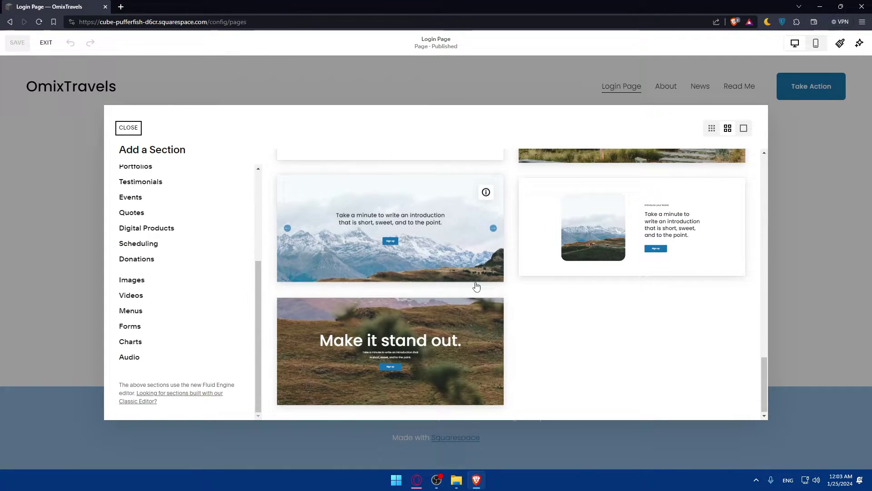
scroll(202, 297, "up", 5)
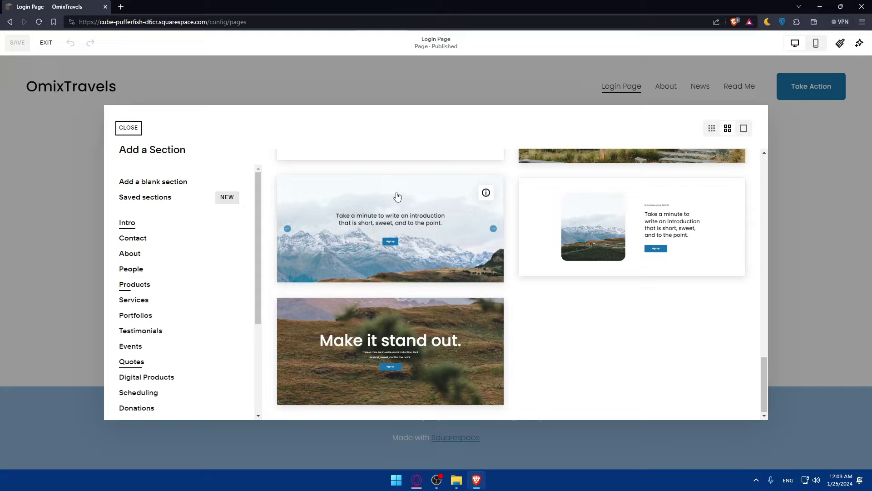
scroll(399, 194, "up", 10)
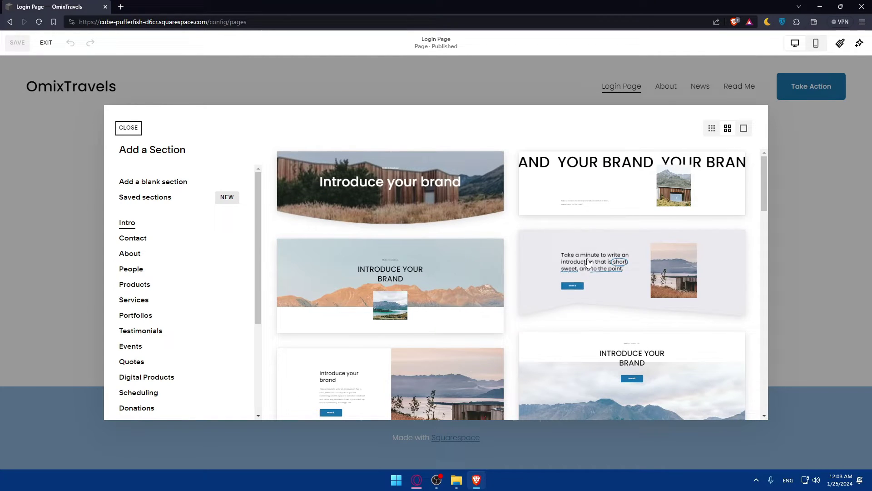
left_click(151, 182)
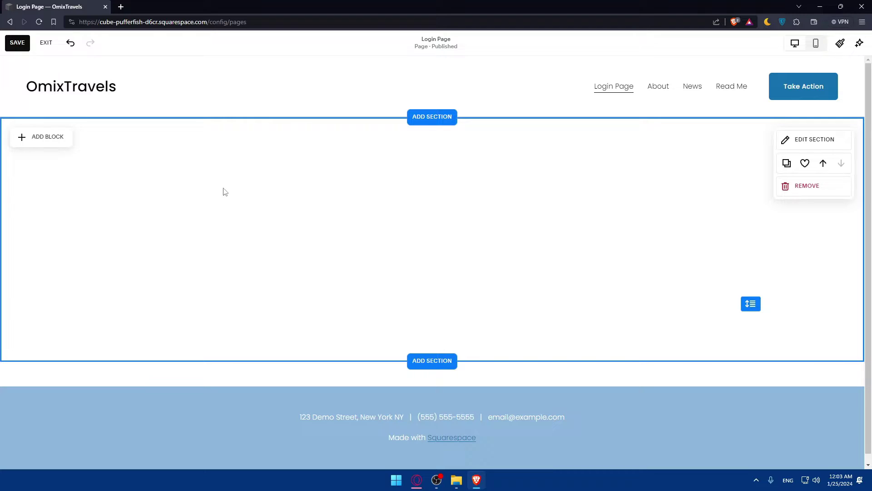
Search the block picker for 'login', clear the search and close the picker
left_click(59, 137)
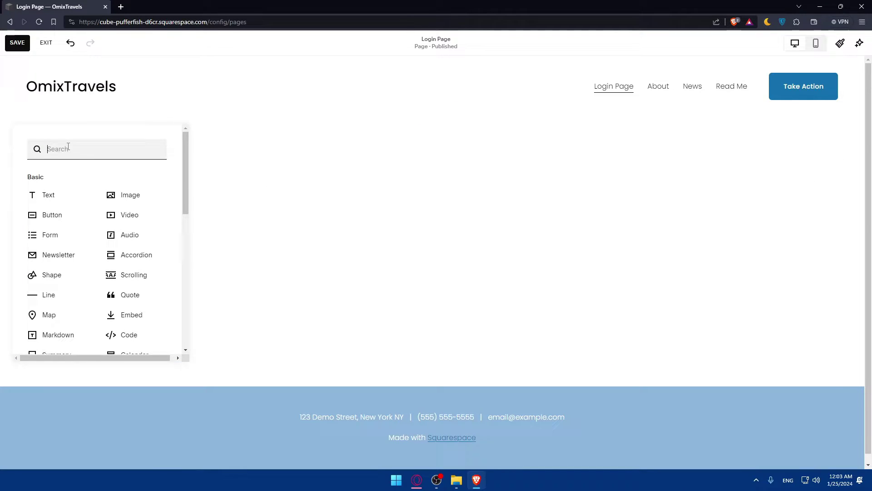
type("logic")
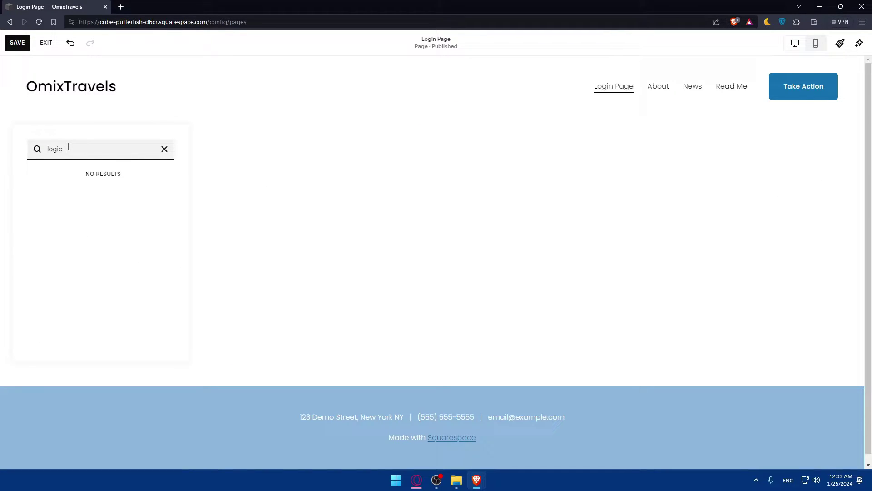
key("BackSpace")
type("n")
left_click(164, 149)
left_click(257, 175)
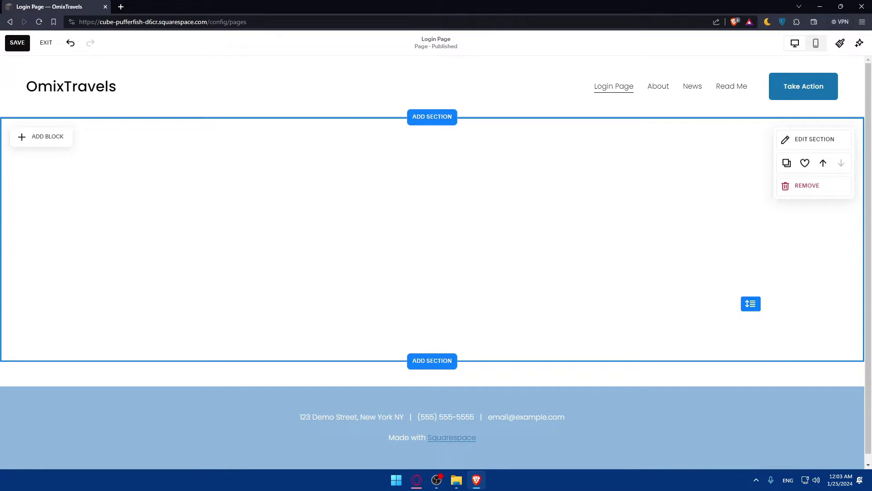
mouse_move(247, 222)
Exit the page editor without saving the changes
left_click(61, 63)
left_click(46, 42)
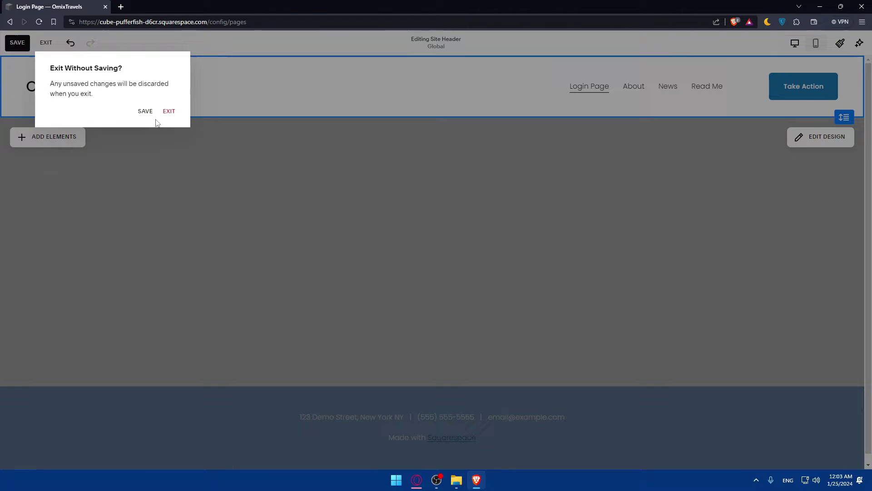
left_click(168, 111)
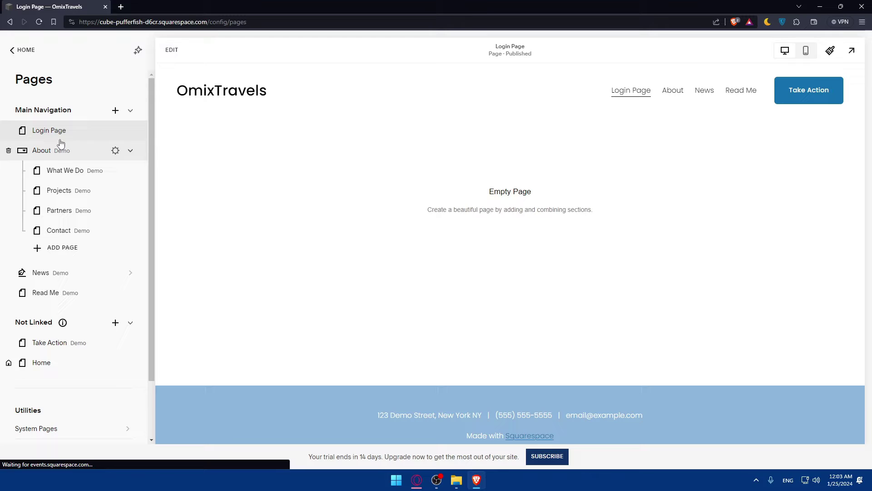
Review the Login Page settings: title, URL slug, SEO, Social Image and Advanced code injection
left_click(130, 131)
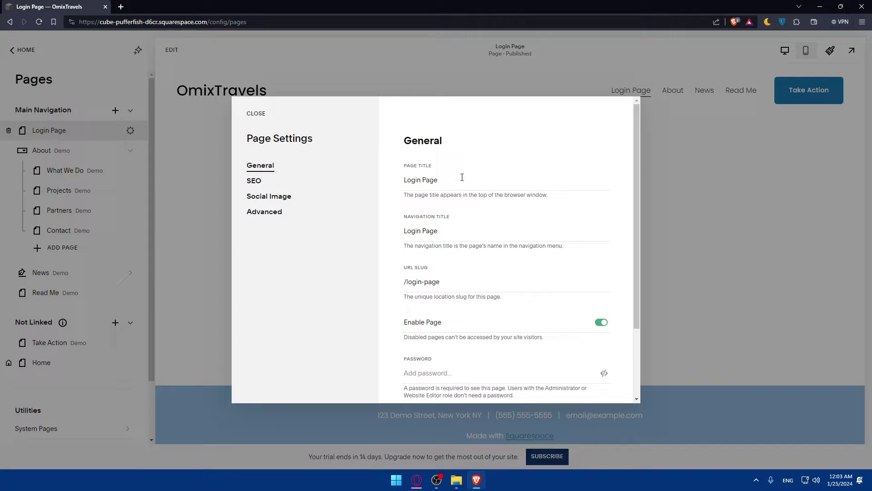
triple_click(462, 177)
key("Tab")
key("Tab")
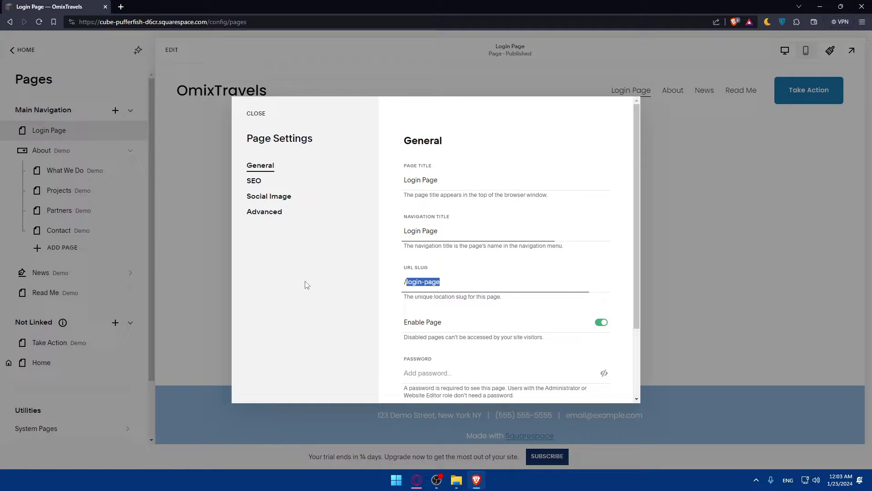
scroll(473, 267, "down", 2)
scroll(444, 262, "down", 1)
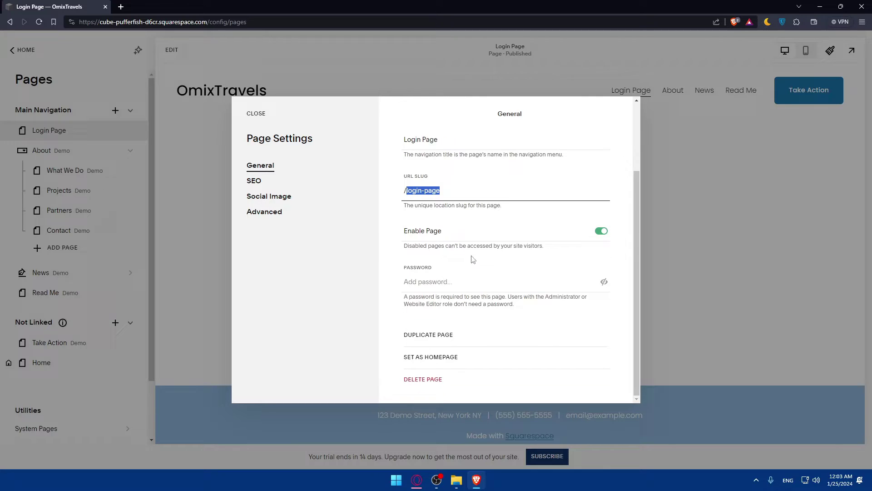
left_click(251, 180)
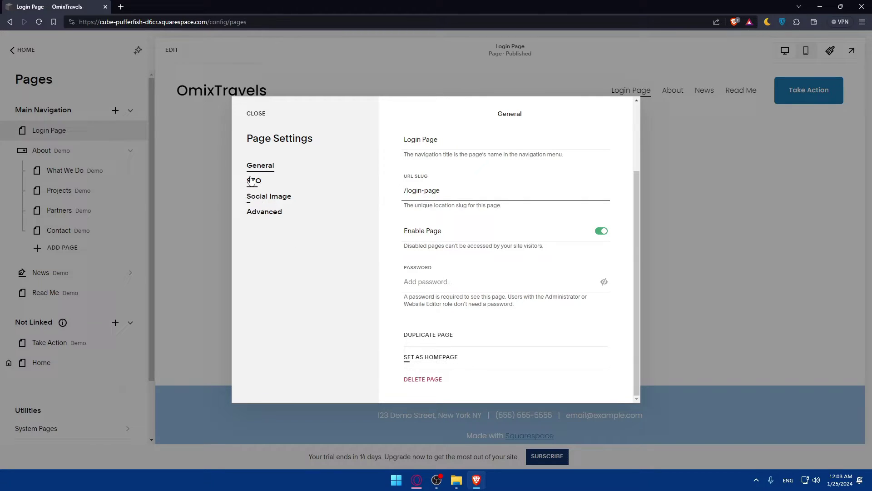
left_click(265, 196)
left_click(265, 212)
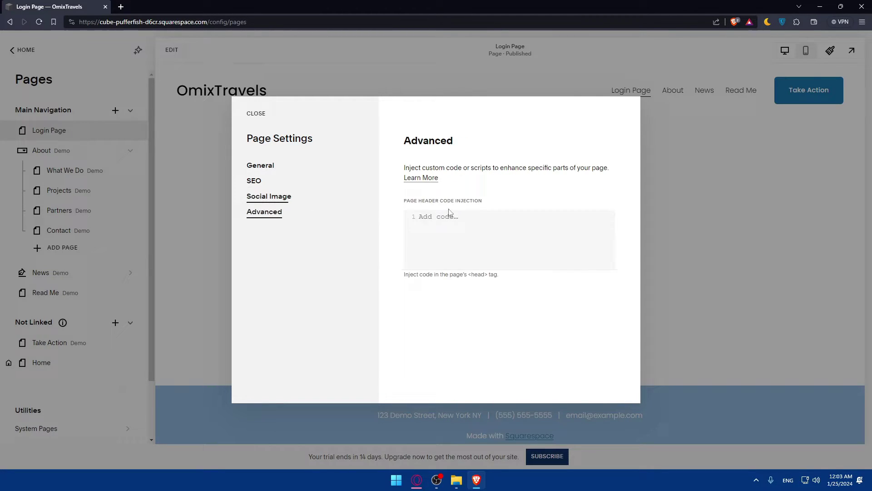
Reopen the Login Page in the editor and insert a new empty section
key("Escape")
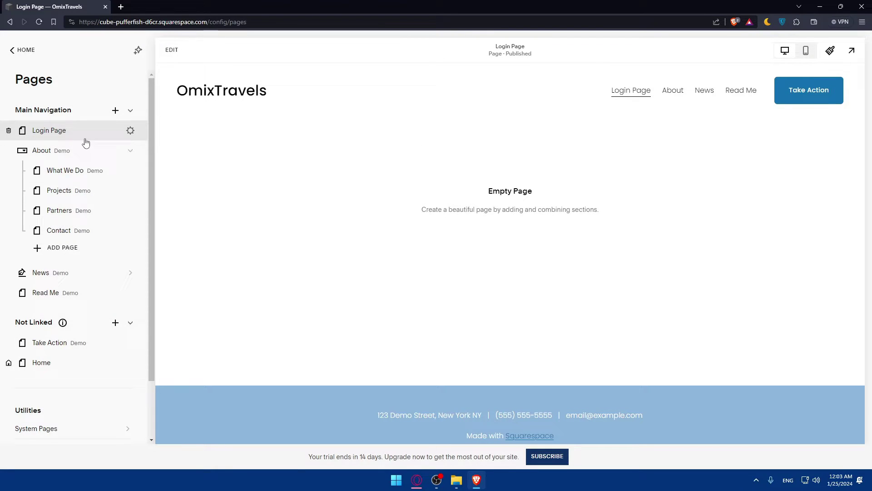
left_click(172, 50)
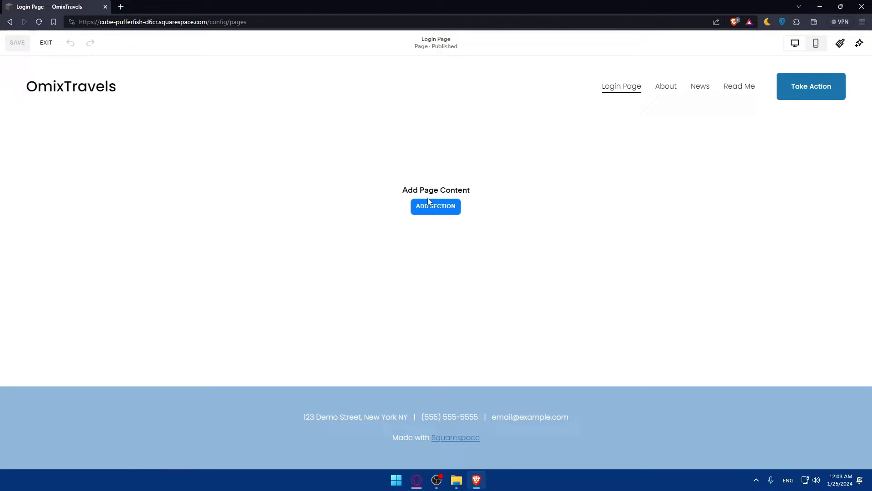
left_click(432, 206)
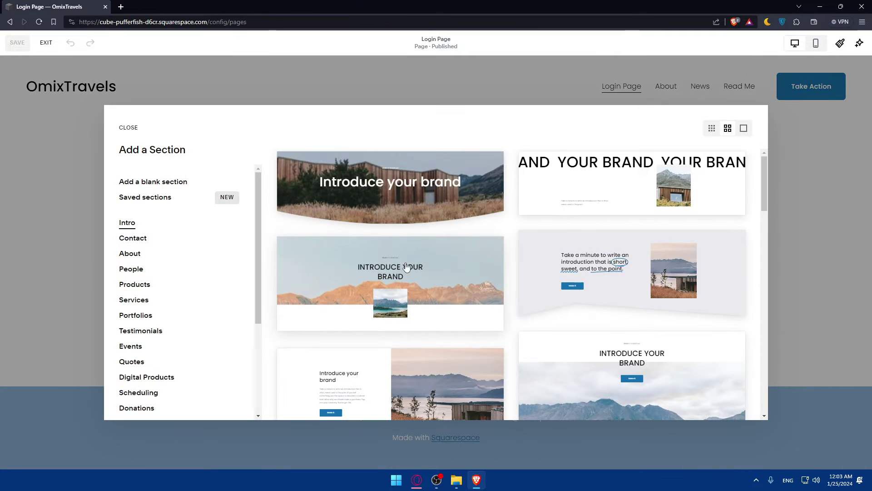
left_click(586, 307)
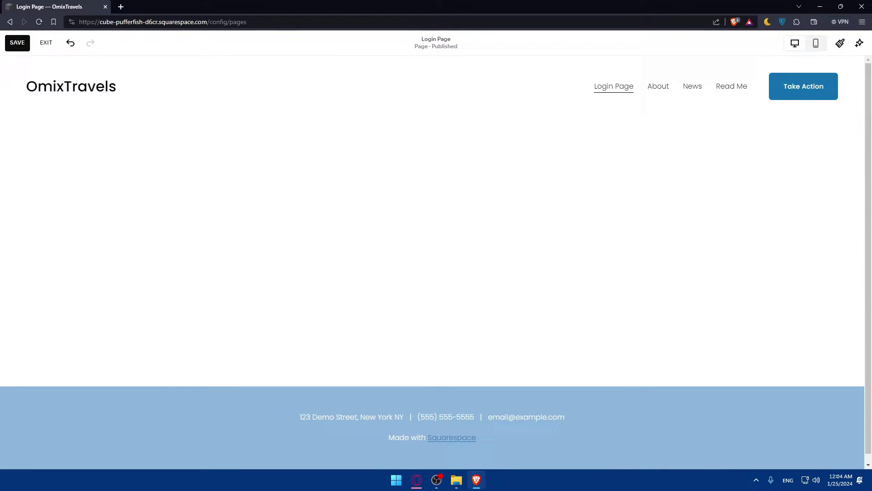
mouse_move(206, 220)
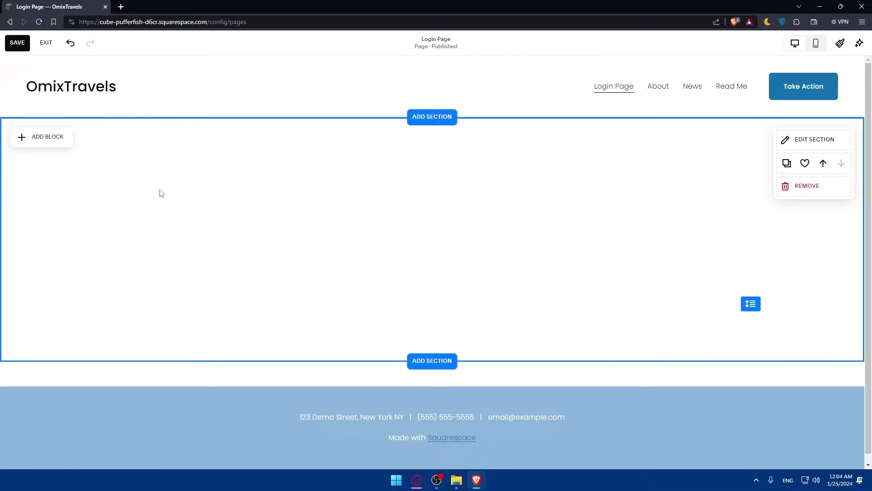
Insert a Form block found by searching 'form', centre it, and open its settings
left_click(46, 129)
left_click(86, 140)
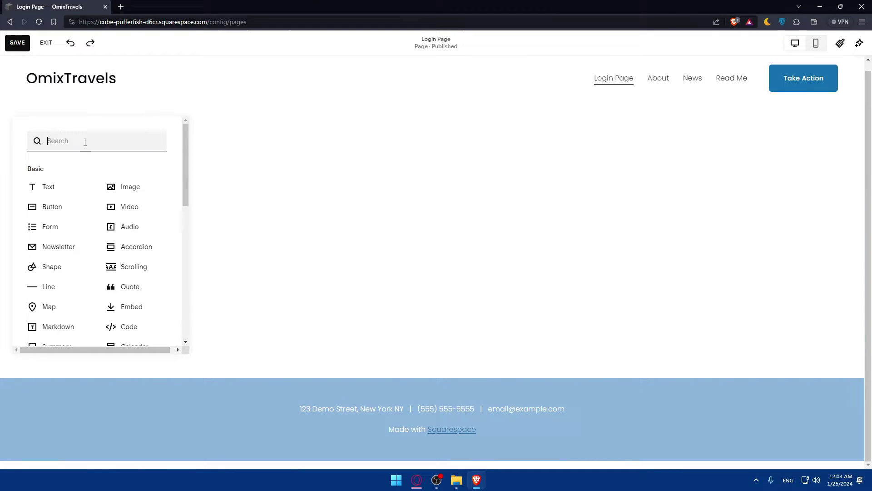
type("form")
left_click(50, 175)
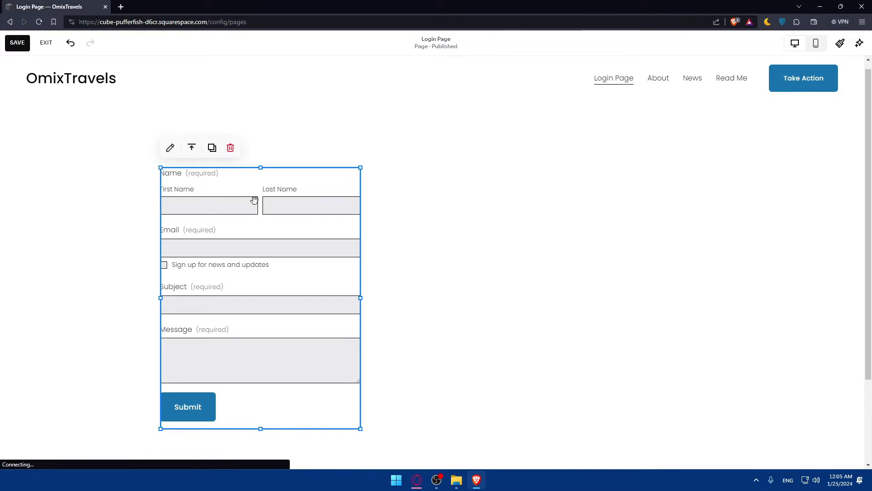
left_click_drag(284, 259, 353, 238)
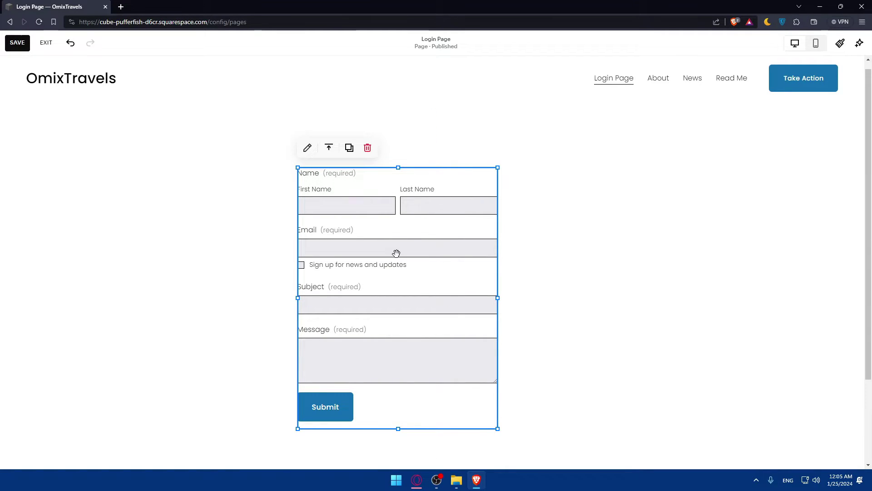
left_click(307, 148)
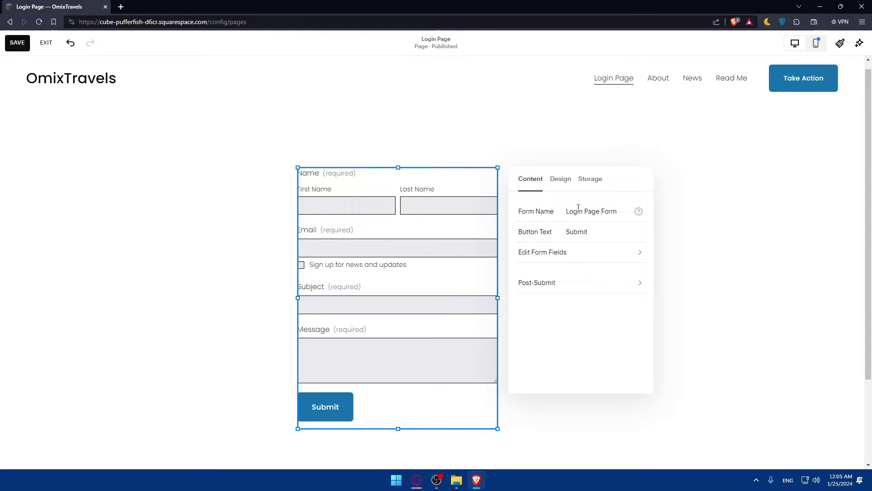
left_click(605, 216)
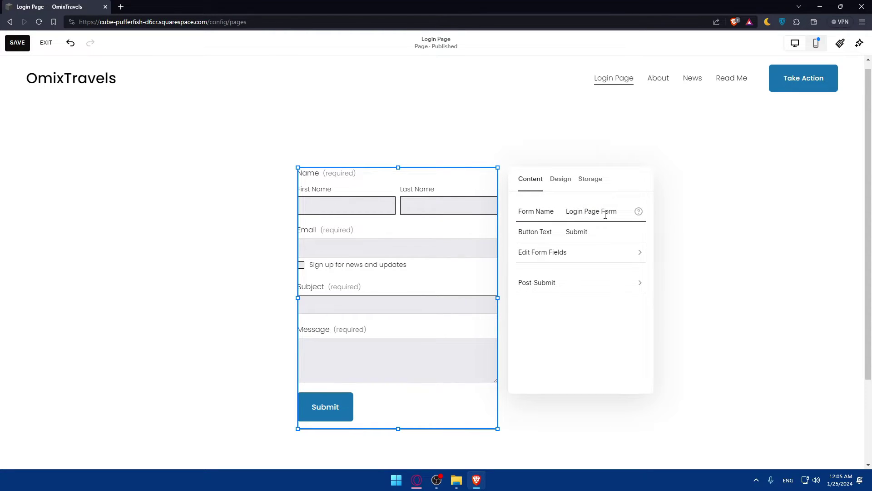
Inspect the Message field's settings and the list of field types available to add
left_click(557, 253)
left_click(567, 270)
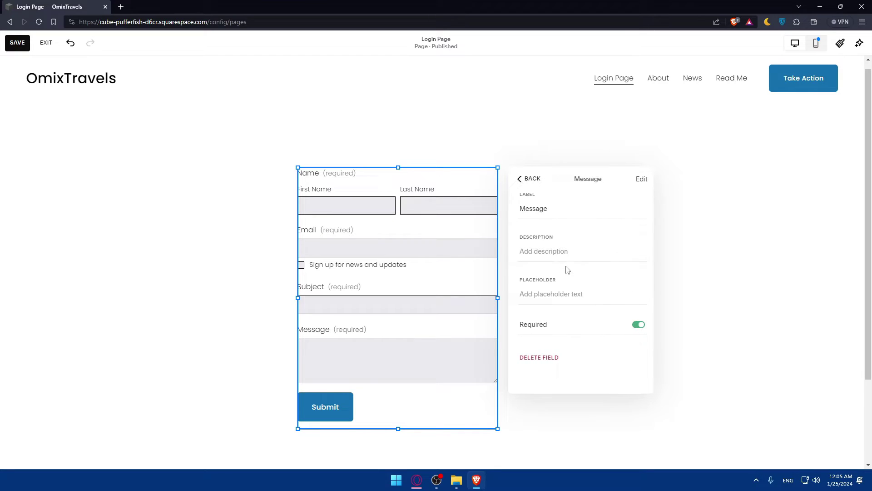
double_click(560, 208)
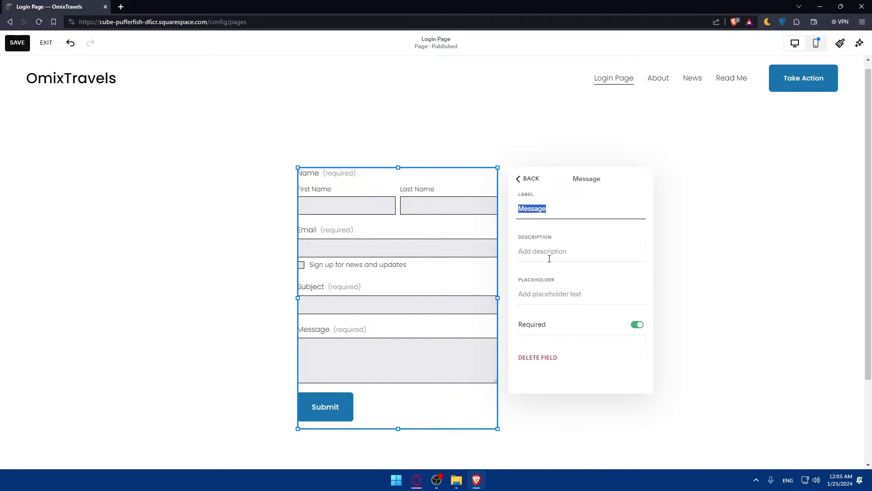
left_click(517, 179)
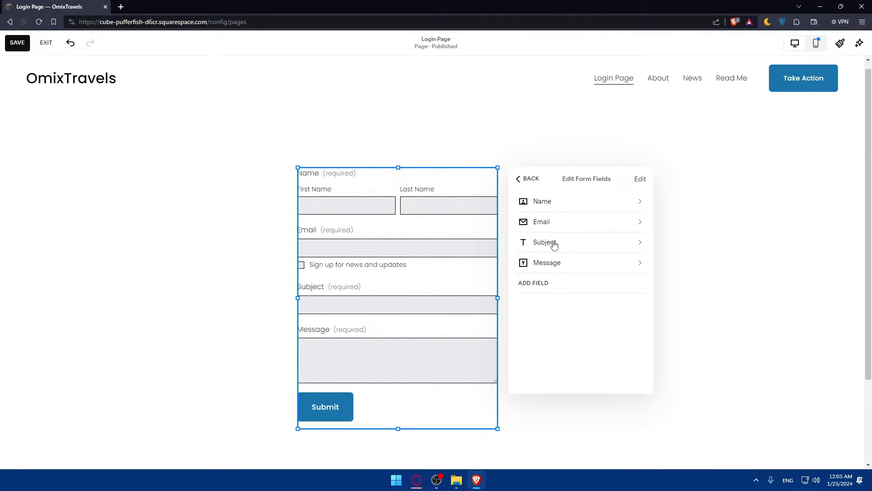
left_click(550, 284)
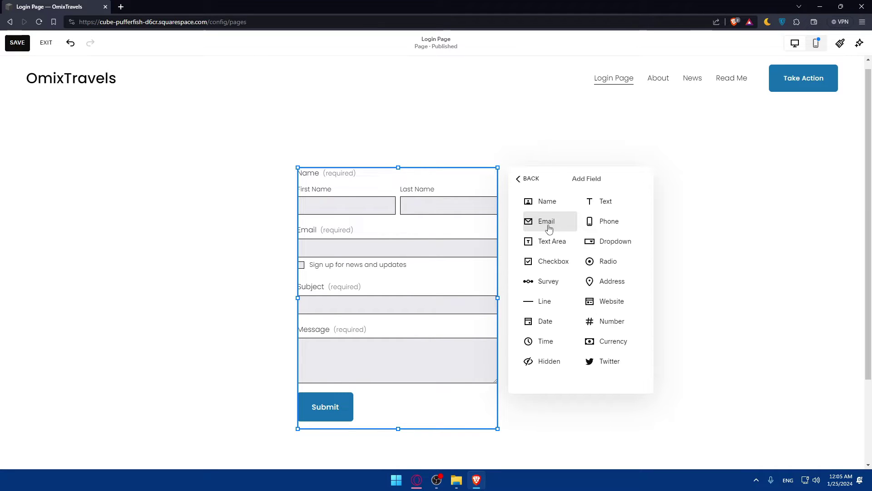
left_click(532, 181)
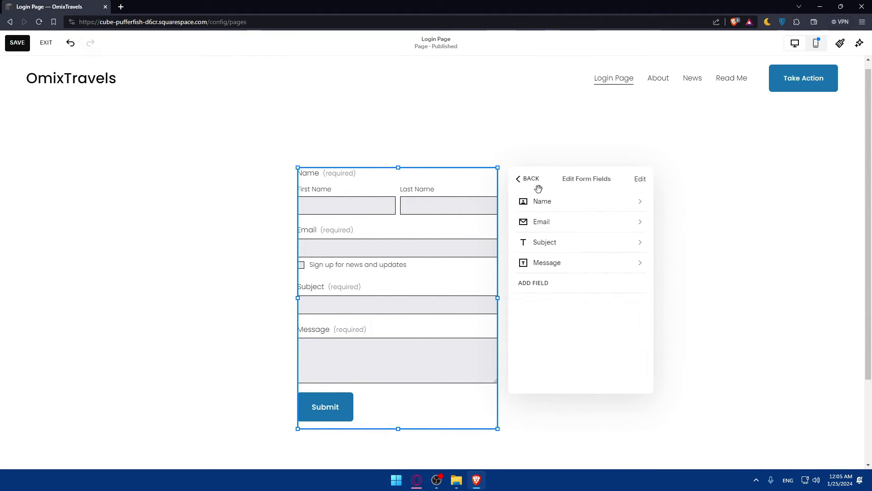
Delete the Name, Subject and Message fields from the form
left_click(588, 202)
left_click(545, 311)
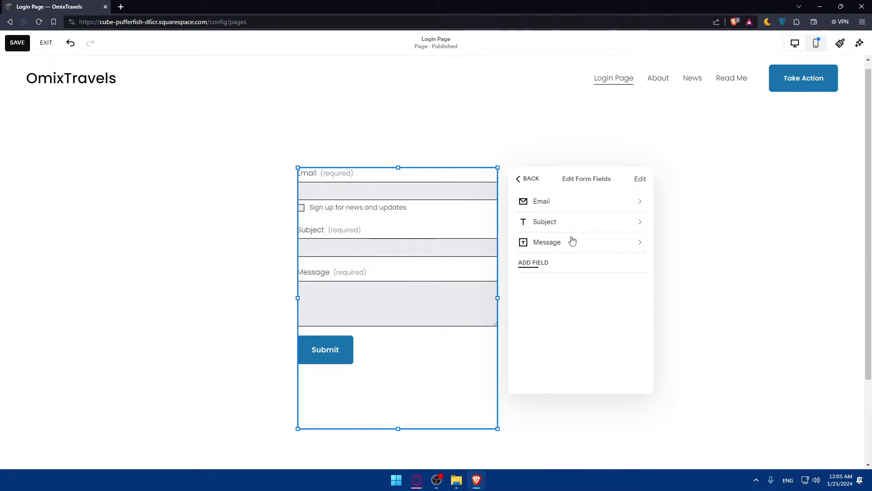
left_click(562, 222)
left_click(534, 357)
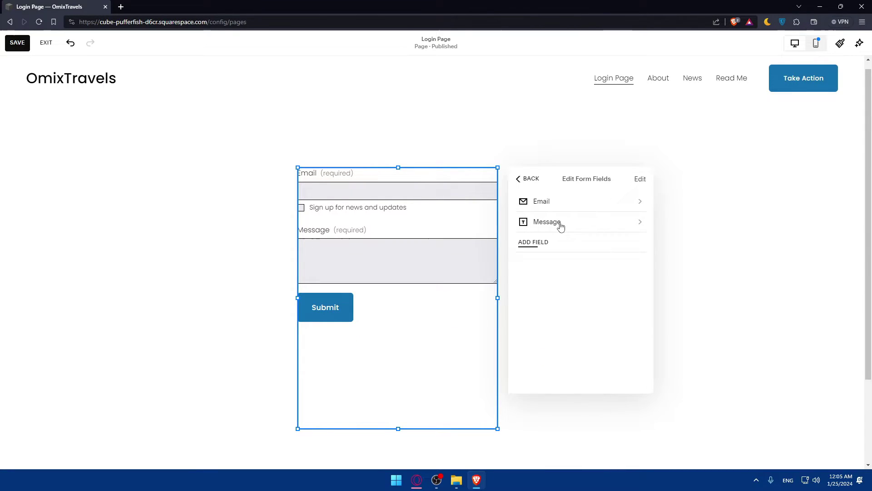
left_click(561, 222)
left_click(536, 357)
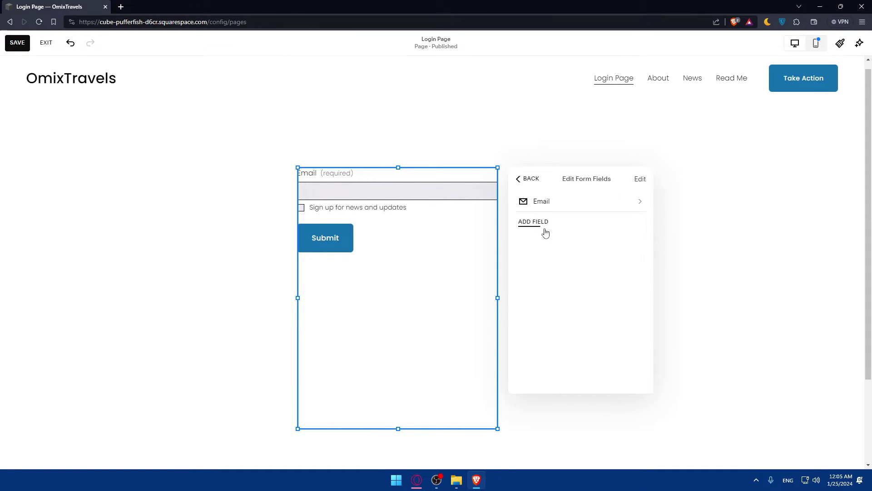
Add a Checkbox field to the form, then delete it again
left_click(543, 226)
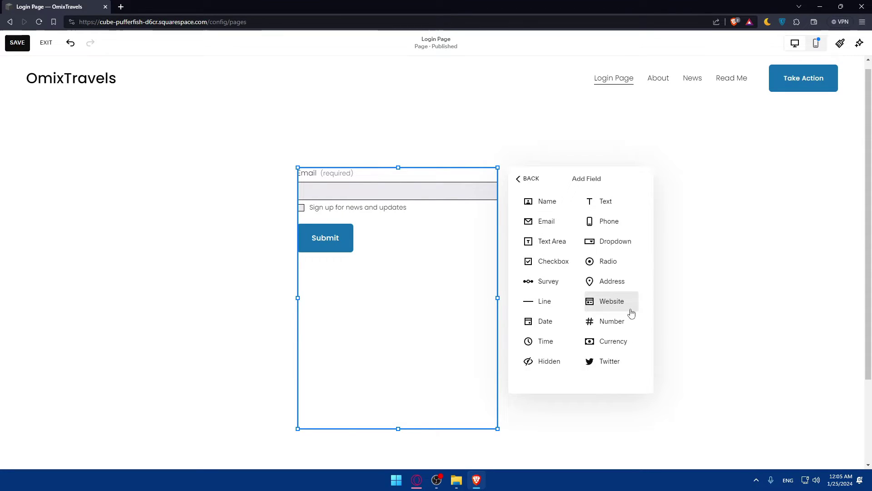
left_click(551, 261)
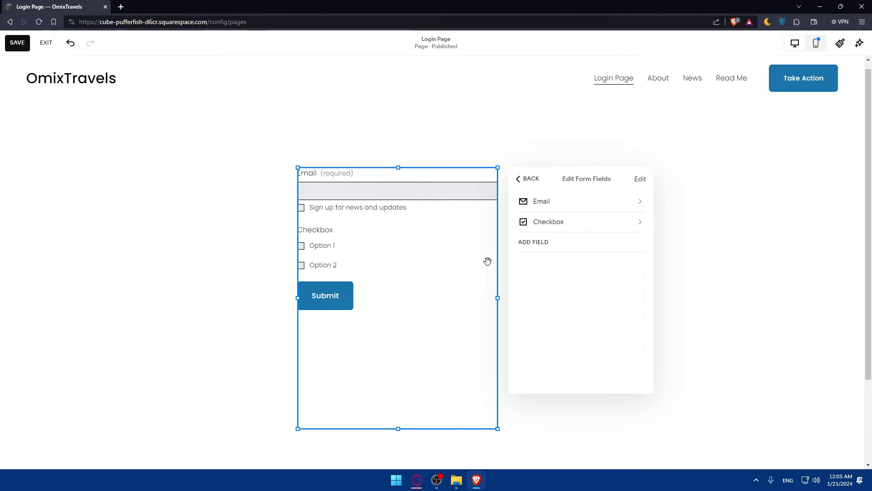
left_click(598, 221)
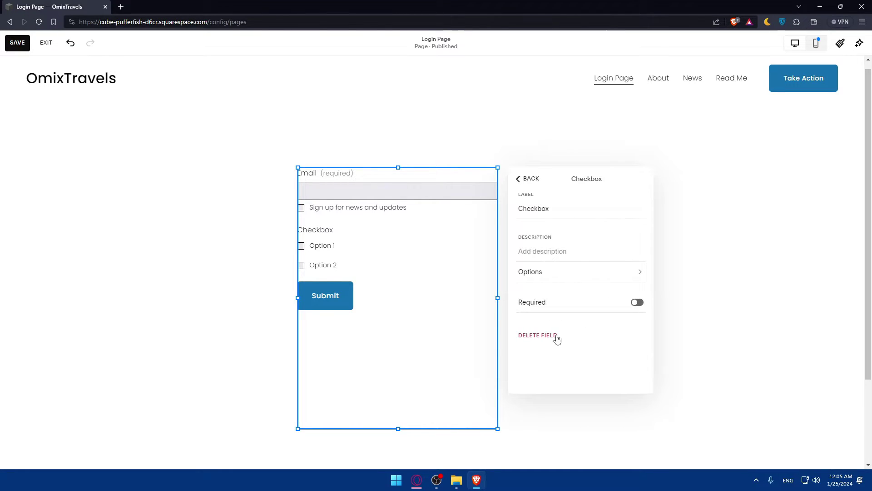
left_click(554, 336)
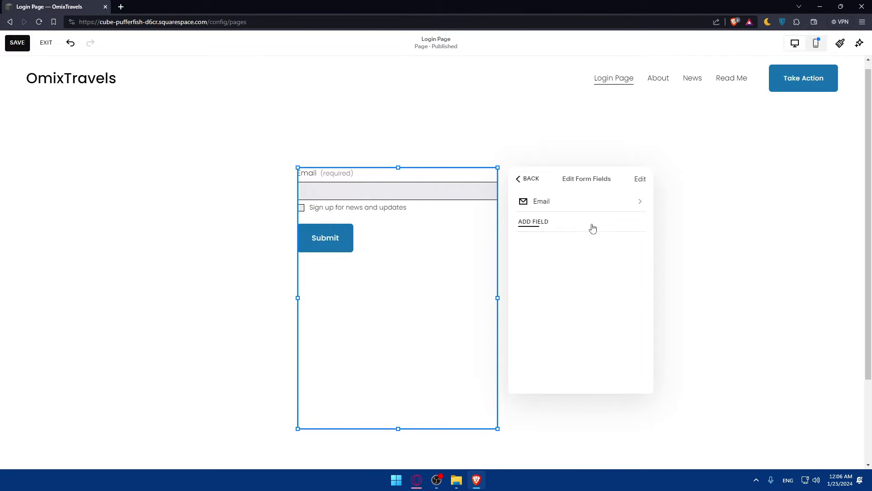
Set the form's Design style to the filled, rounded form style
left_click(529, 178)
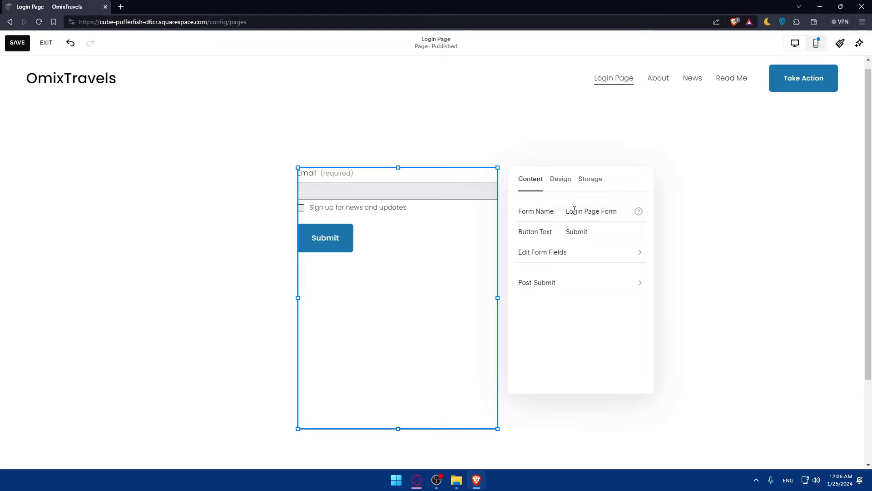
left_click(563, 180)
left_click(583, 236)
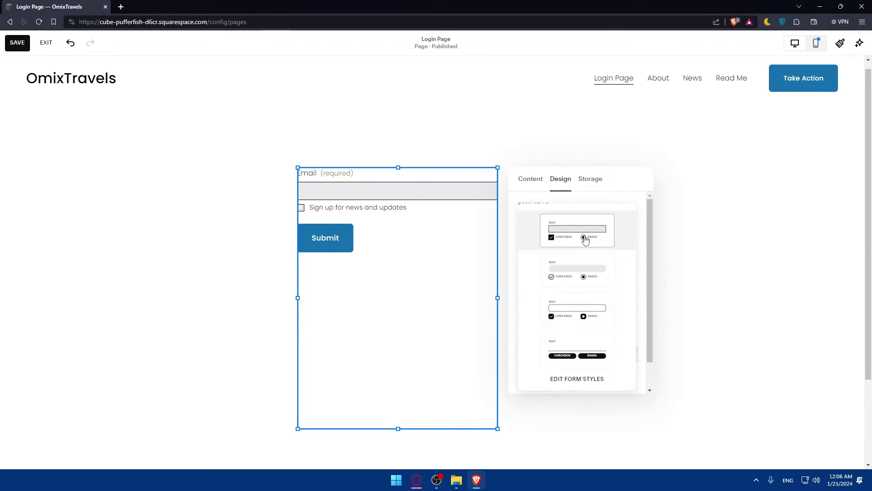
left_click(584, 298)
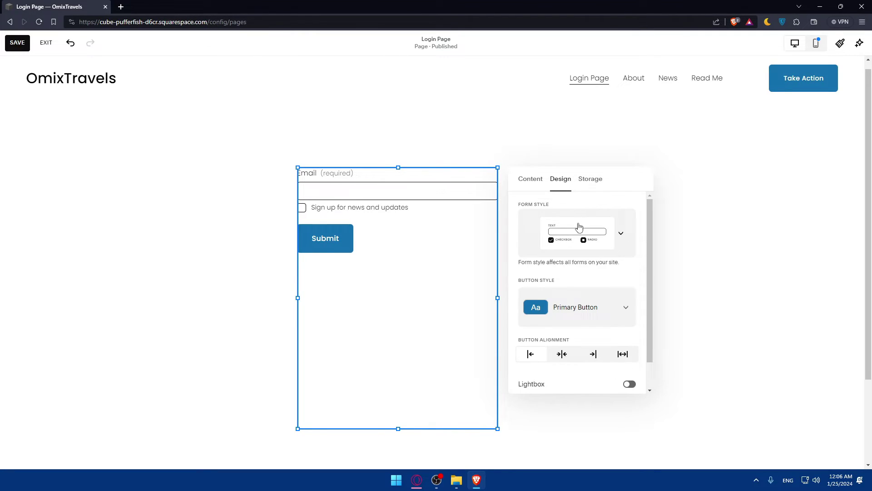
left_click(579, 227)
left_click(585, 279)
left_click(584, 237)
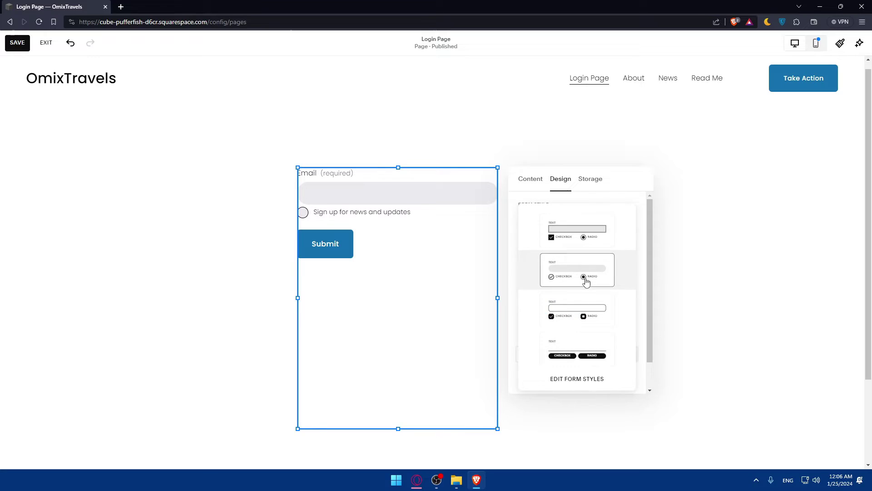
left_click(587, 184)
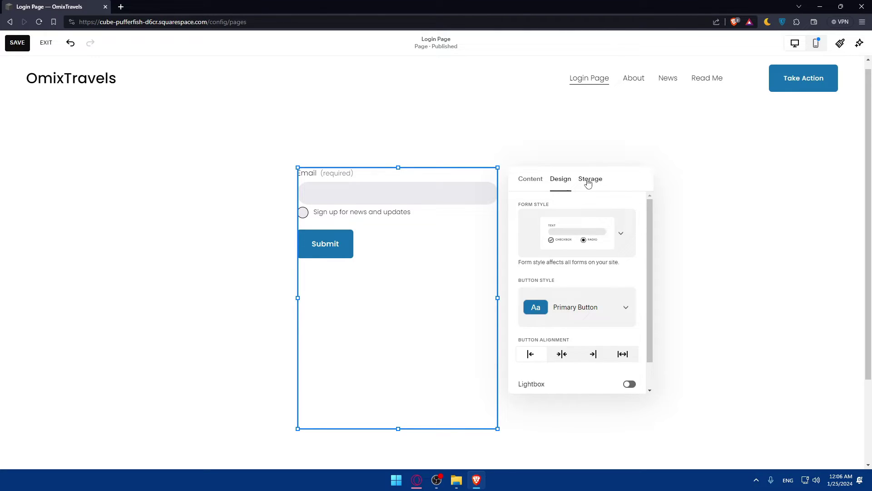
Review the Storage tab's Email Notification, Additional Storage and Google reCAPTCHA settings
left_click(588, 183)
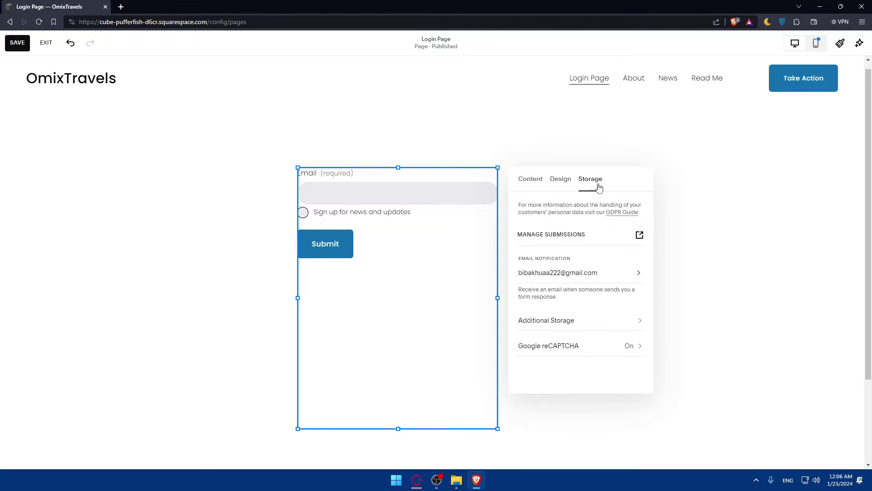
left_click(608, 272)
left_click(525, 179)
left_click(575, 319)
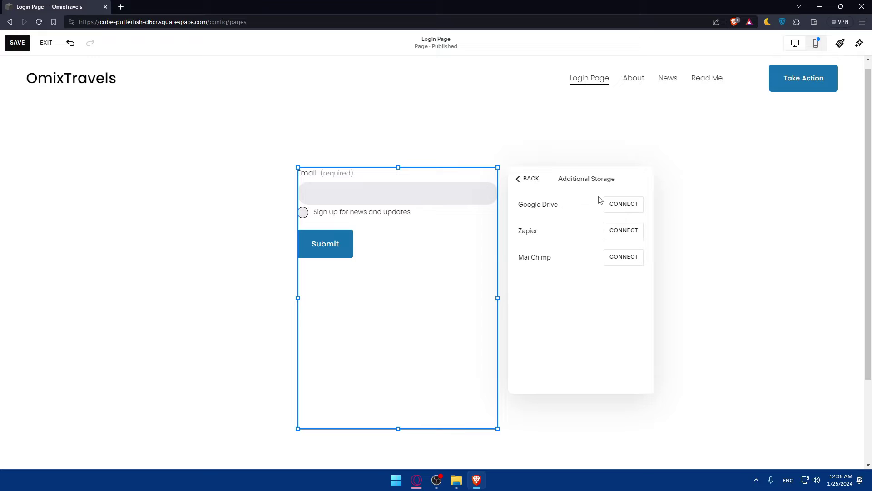
left_click(522, 180)
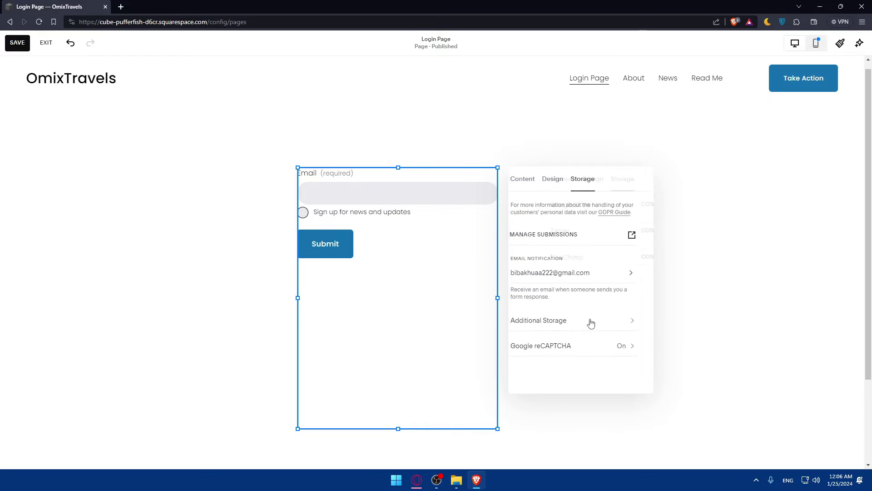
left_click(583, 346)
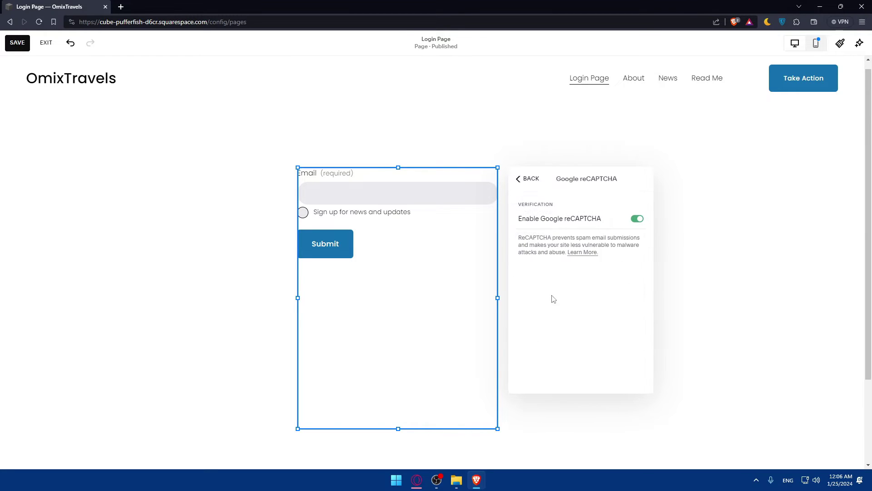
left_click(527, 179)
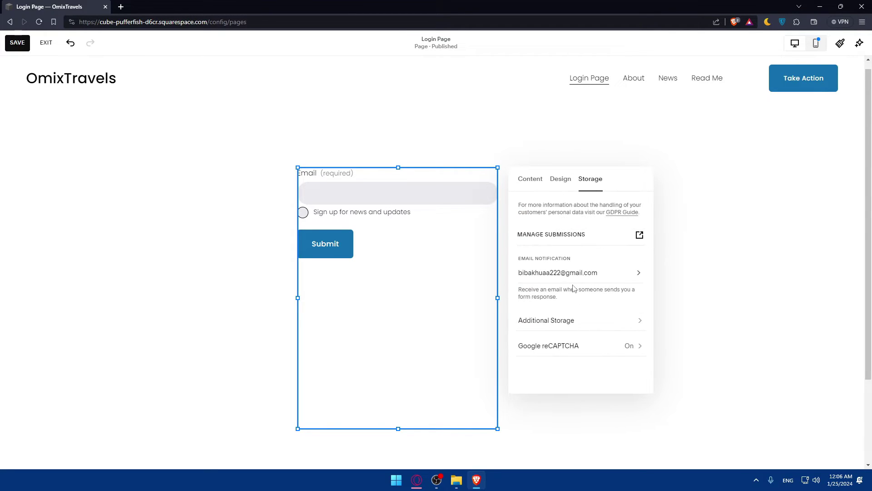
left_click(535, 177)
Rename the form from 'Login Page Form' to 'Login Page'
left_click_drag(623, 209, 535, 212)
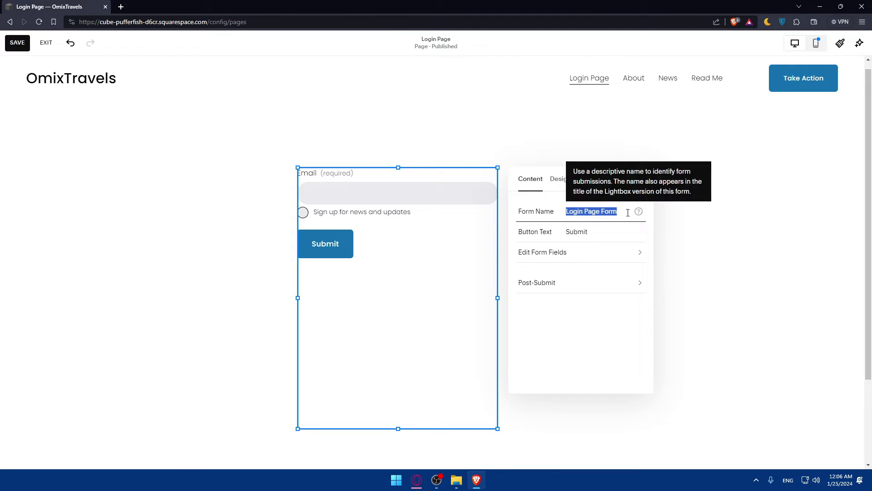
left_click(601, 213)
left_click_drag(602, 212, 631, 213)
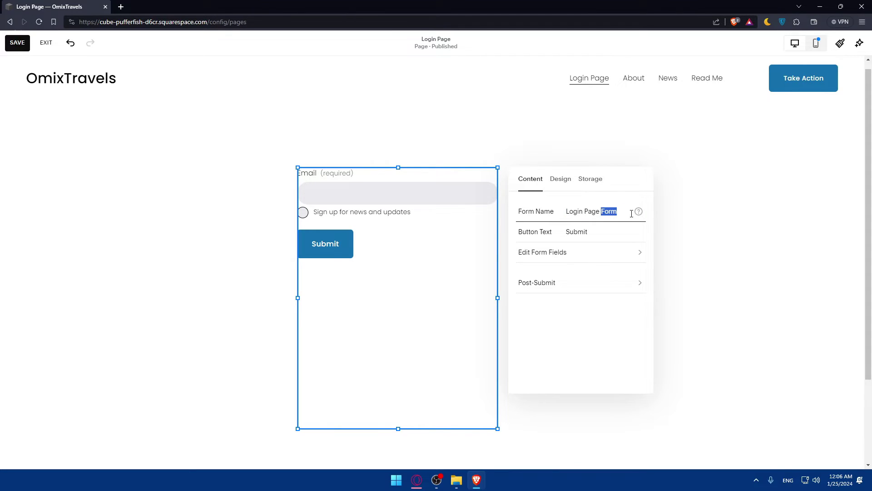
key("BackSpace")
Check the remaining fields and keep the post-submit Message option instead of a redirect URL
left_click(601, 251)
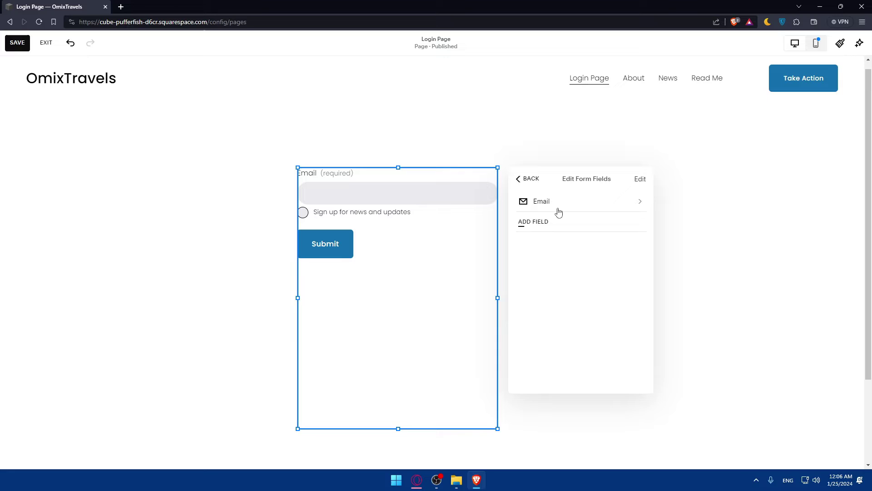
left_click(525, 184)
left_click(595, 289)
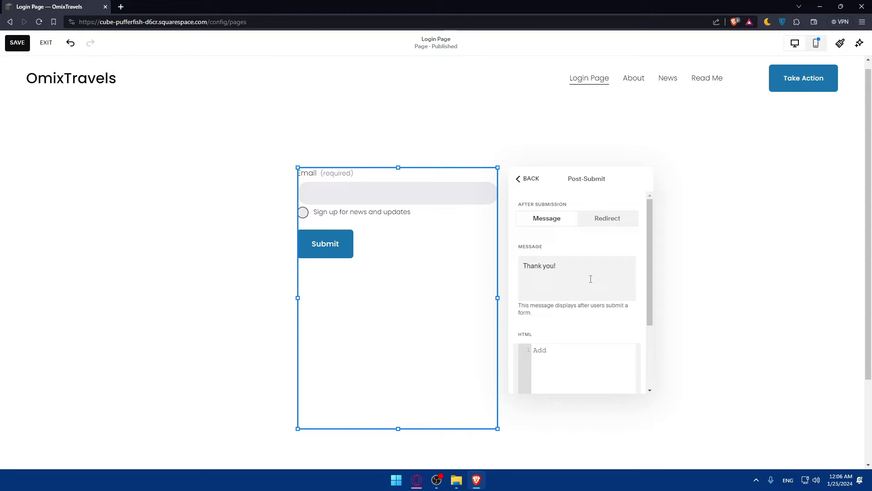
scroll(588, 269, "down", 2)
scroll(580, 262, "up", 2)
left_click(597, 220)
left_click(575, 259)
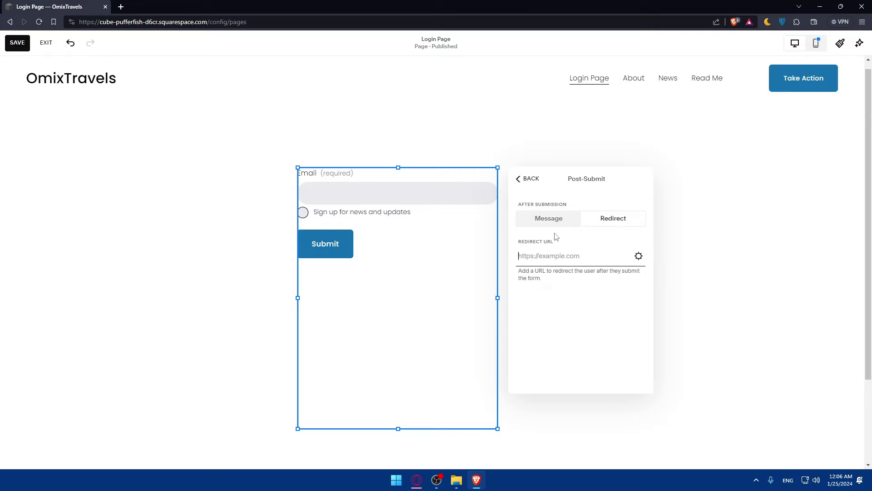
left_click(539, 220)
scroll(599, 286, "down", 3)
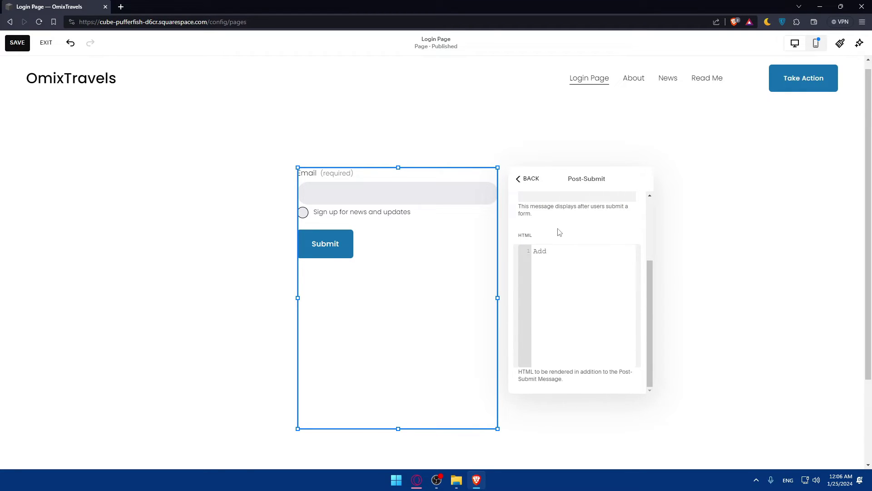
scroll(560, 232, "up", 3)
left_click(531, 180)
left_click(724, 223)
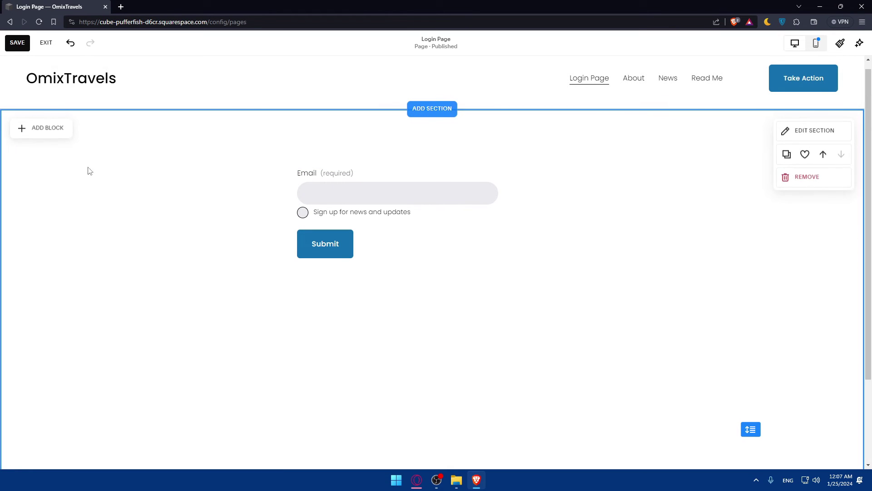
Save the Login Page changes, then briefly open and close a Brave private window
left_click(19, 50)
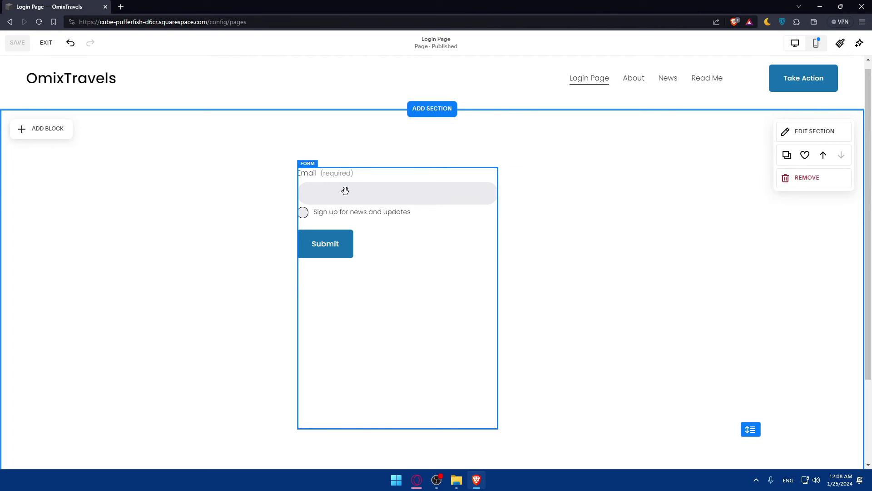
key("ctrl+shift+n")
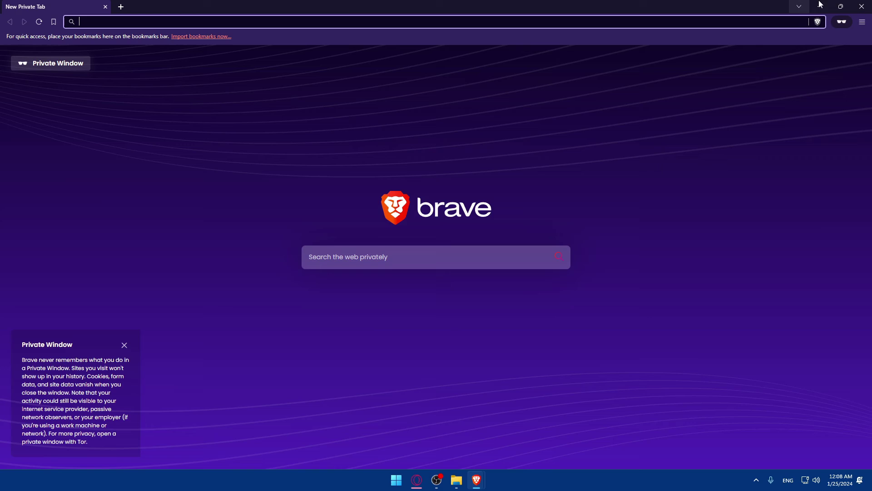
left_click(861, 6)
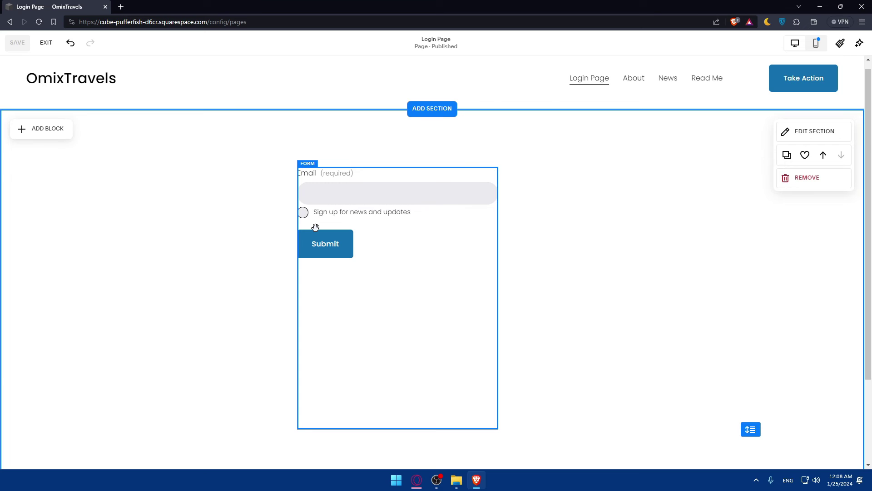
Exit the page editor to return to the Pages list
left_click(46, 43)
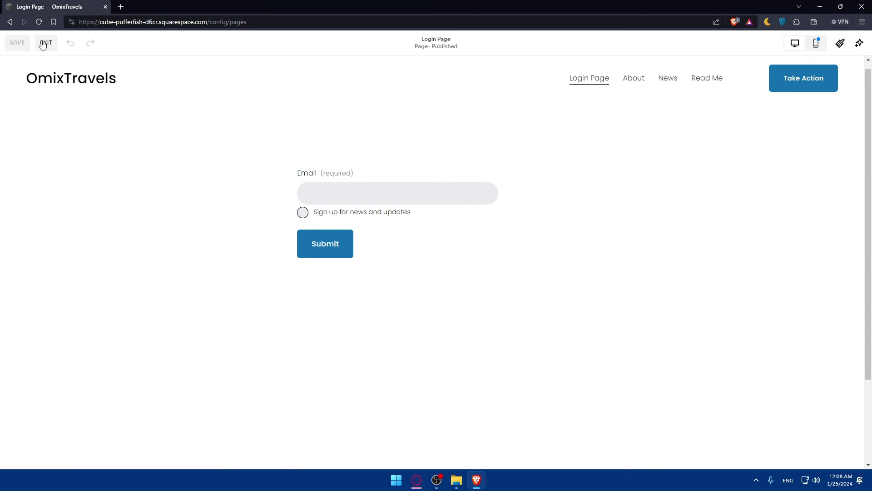